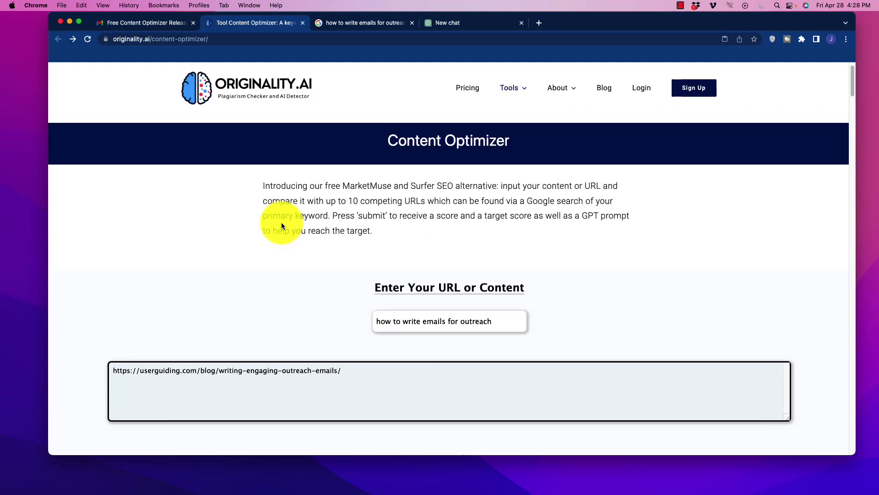
{"action": "scroll", "coordinate": [282, 225], "scroll_direction": "up", "scroll_amount": 1}
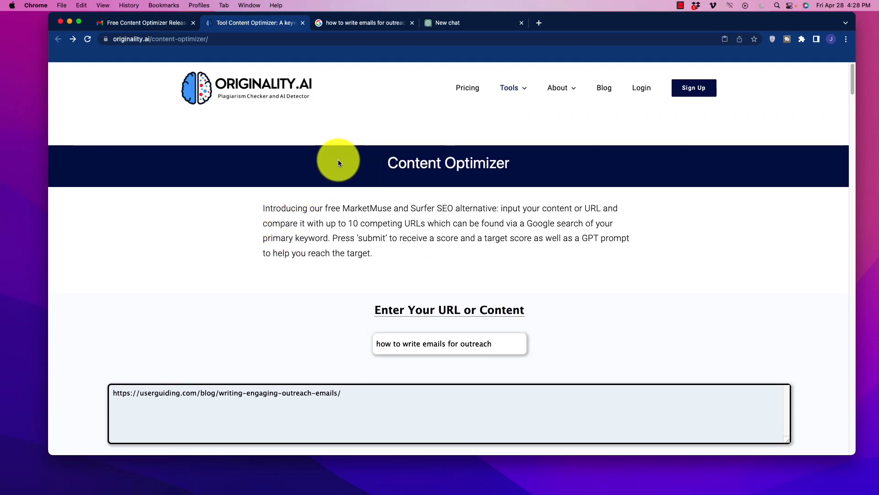
Highlight the Content Optimizer heading, the Surfer SEO mention and the primary keyword text
{"action": "left_click_drag", "start_coordinate": [338, 159], "coordinate": [532, 169]}
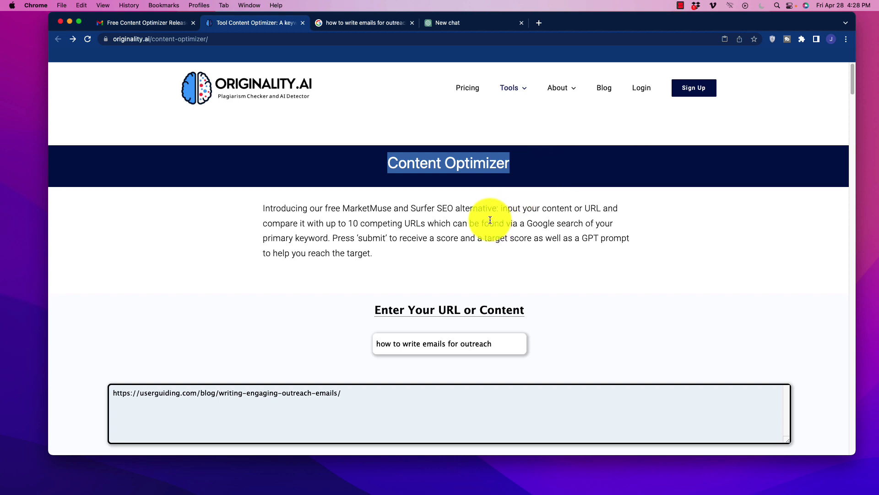
{"action": "left_click_drag", "start_coordinate": [410, 208], "coordinate": [453, 207]}
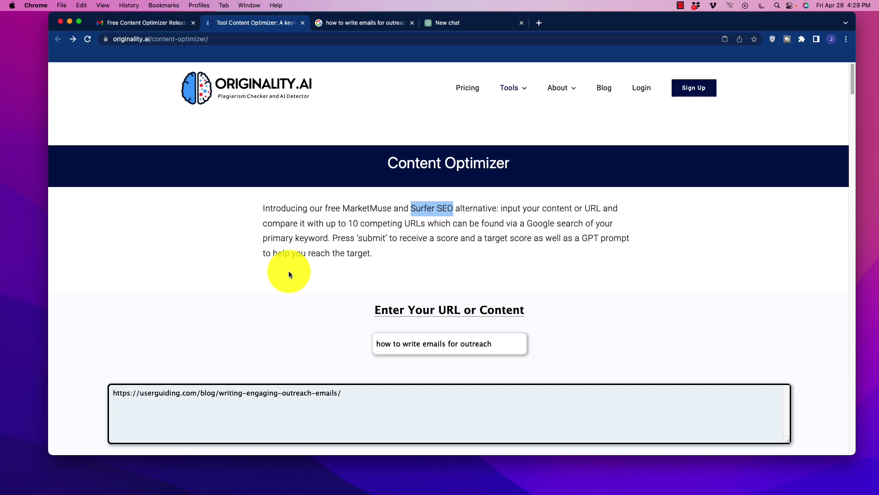
{"action": "scroll", "coordinate": [285, 271], "scroll_direction": "down", "scroll_amount": 3}
{"action": "scroll", "coordinate": [290, 271], "scroll_direction": "down", "scroll_amount": 1}
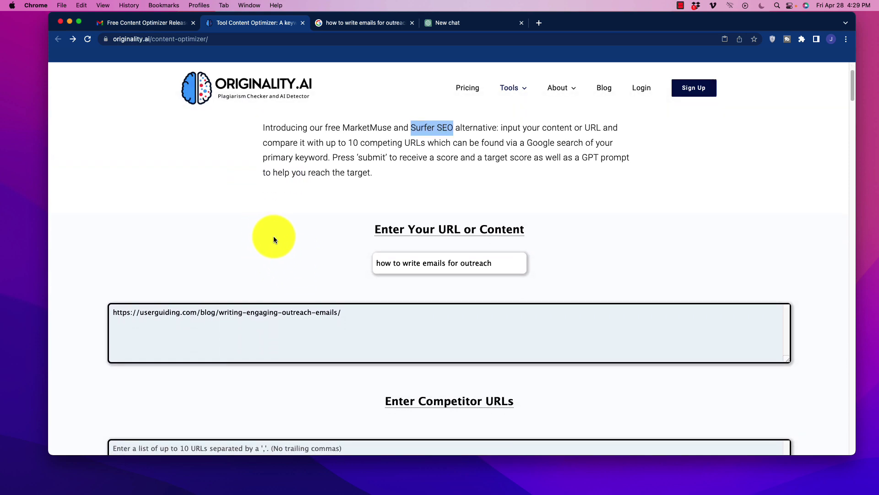
{"action": "scroll", "coordinate": [272, 230], "scroll_direction": "up", "scroll_amount": 3}
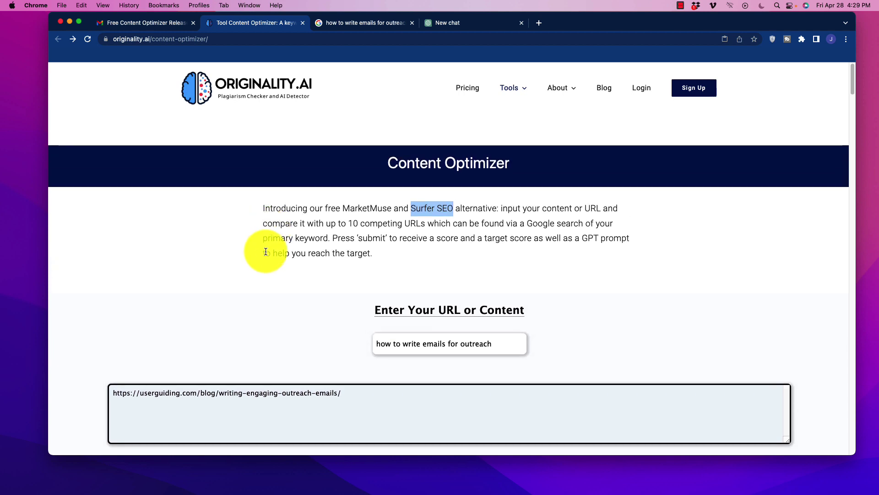
{"action": "scroll", "coordinate": [238, 245], "scroll_direction": "down", "scroll_amount": 3}
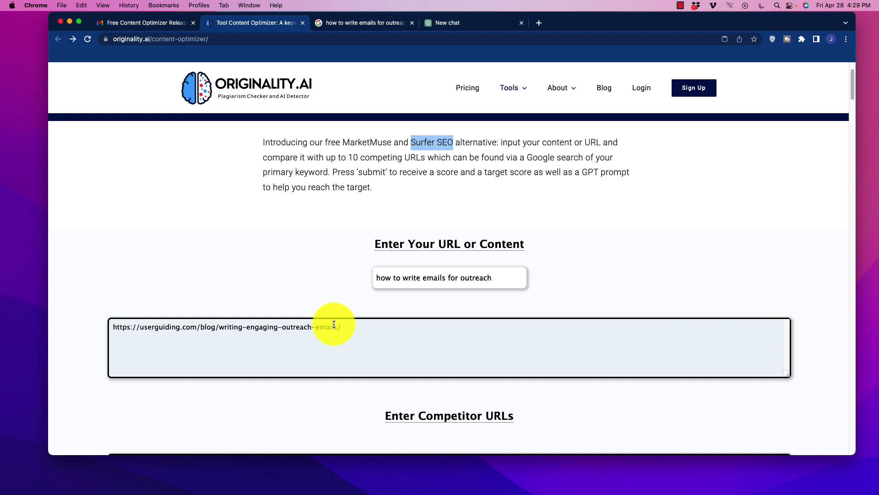
{"action": "left_click_drag", "start_coordinate": [497, 278], "coordinate": [337, 268]}
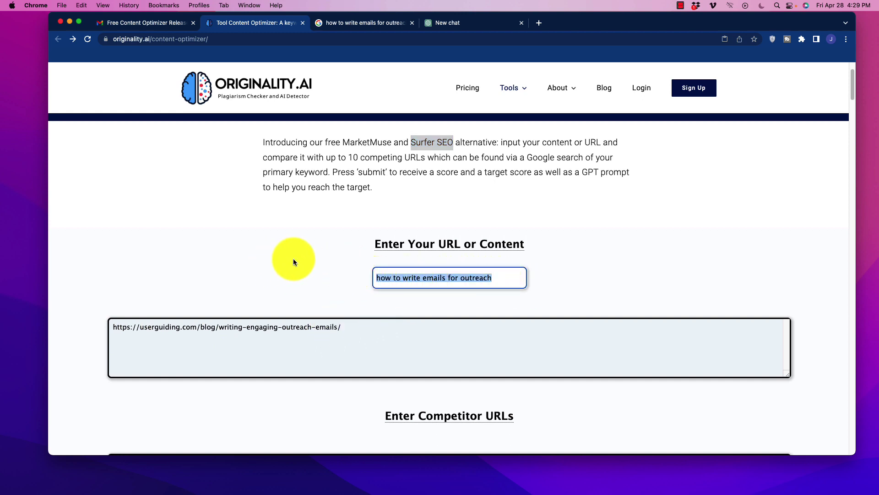
{"action": "scroll", "coordinate": [320, 269], "scroll_direction": "down", "scroll_amount": 5}
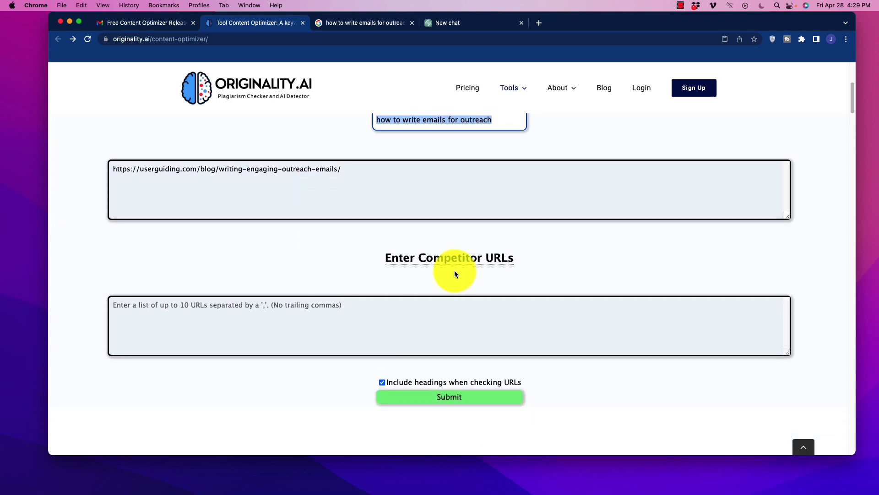
{"action": "mouse_move", "coordinate": [397, 262]}
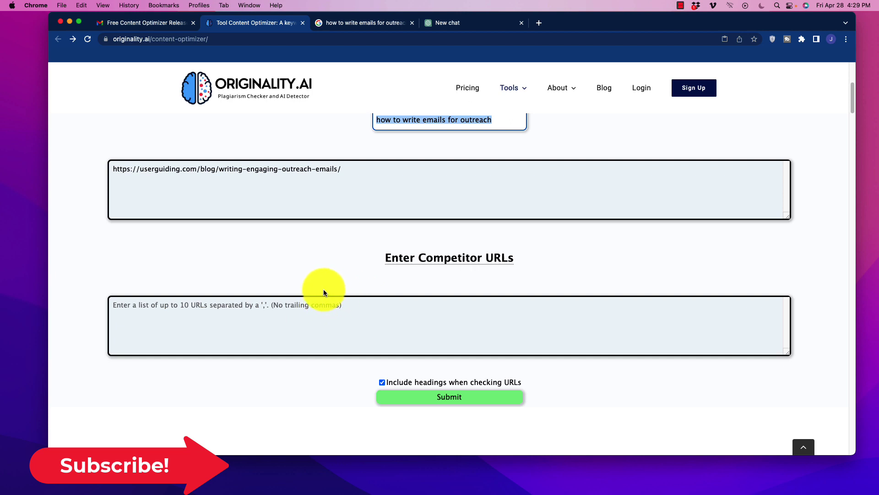
{"action": "scroll", "coordinate": [322, 292], "scroll_direction": "up", "scroll_amount": 3}
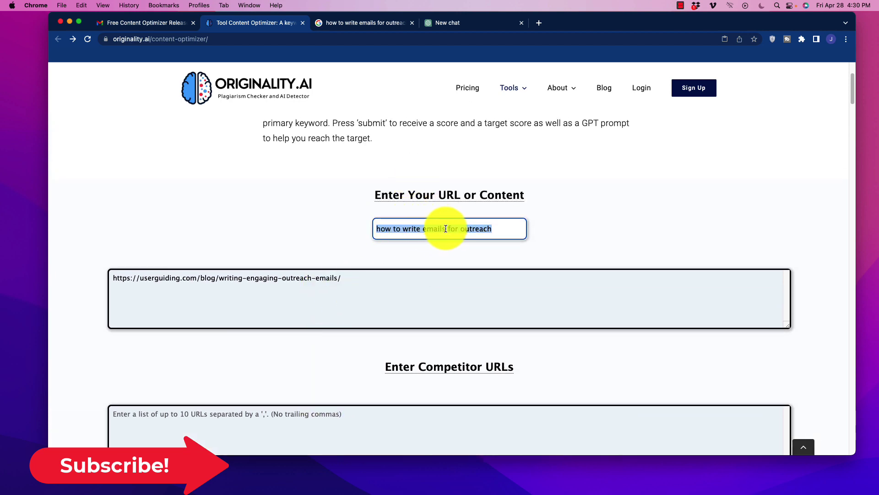
{"action": "scroll", "coordinate": [220, 273], "scroll_direction": "down", "scroll_amount": 1}
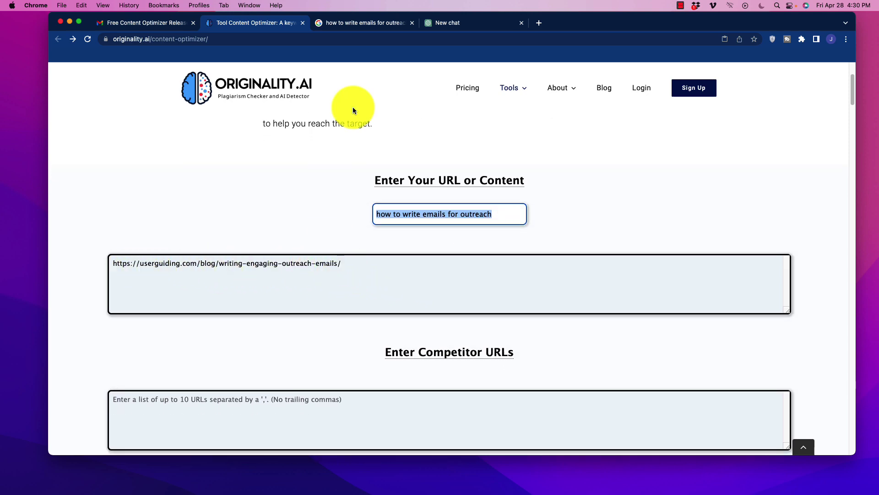
Copy the OpenView and Seer Interactive article links from Google into Competitor URLs, comma-separated
{"action": "left_click", "coordinate": [383, 26]}
{"action": "scroll", "coordinate": [213, 235], "scroll_direction": "down", "scroll_amount": 5}
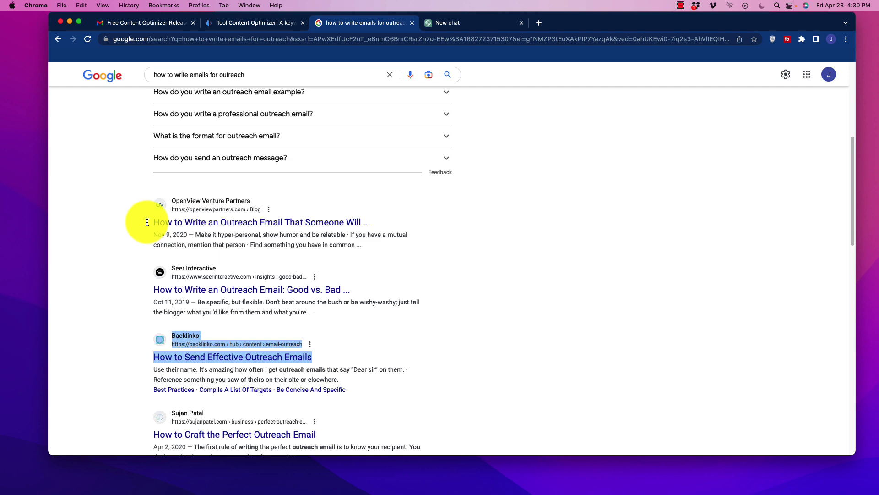
{"action": "right_click", "coordinate": [208, 212]}
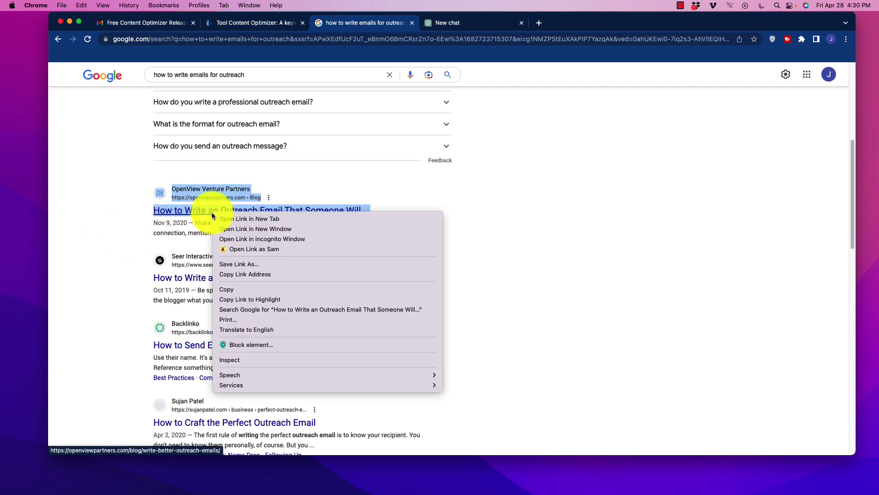
{"action": "left_click", "coordinate": [232, 272]}
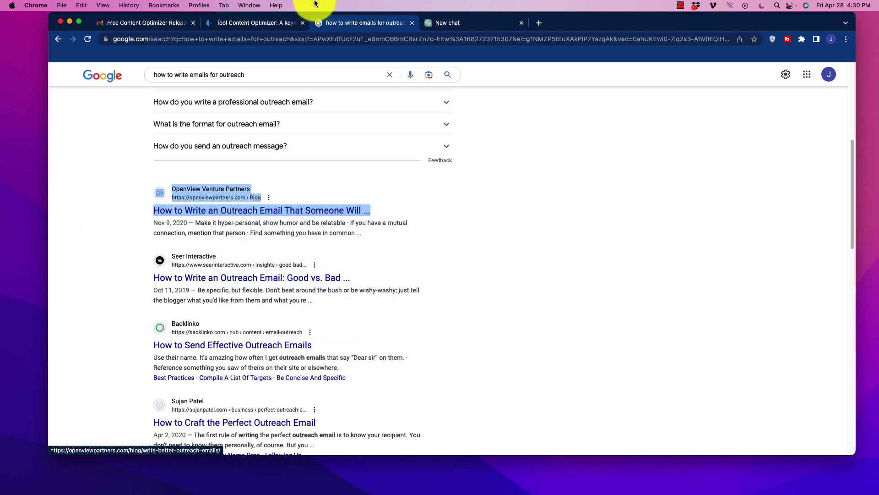
{"action": "left_click", "coordinate": [265, 26]}
{"action": "left_click", "coordinate": [265, 410]}
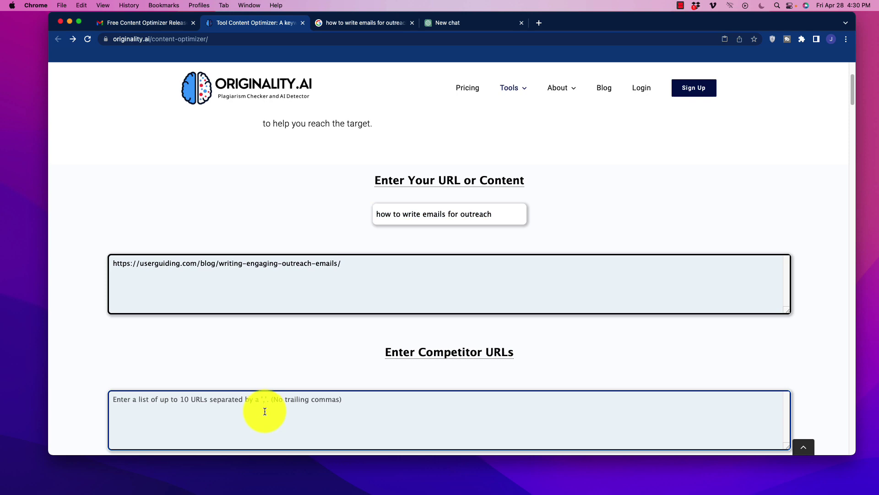
{"action": "key", "text": "cmd+v"}
{"action": "type", "text": ","}
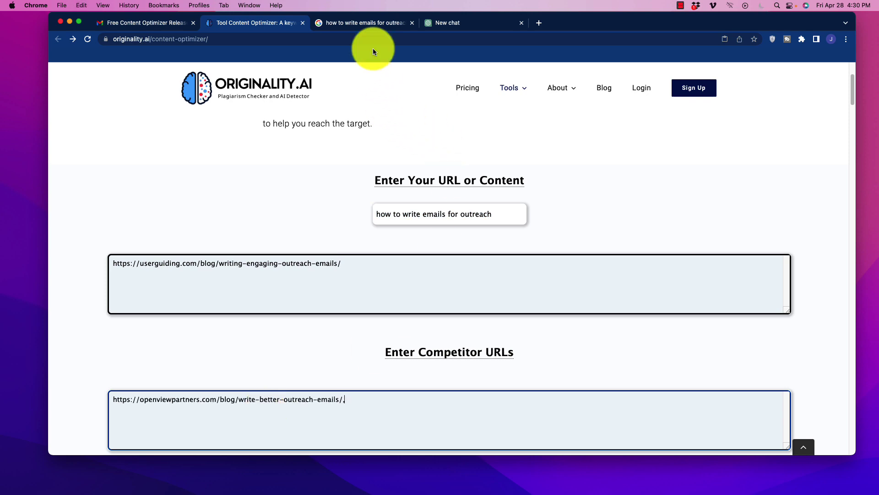
{"action": "left_click", "coordinate": [364, 22]}
{"action": "scroll", "coordinate": [232, 218], "scroll_direction": "down", "scroll_amount": 2}
{"action": "right_click", "coordinate": [224, 201]}
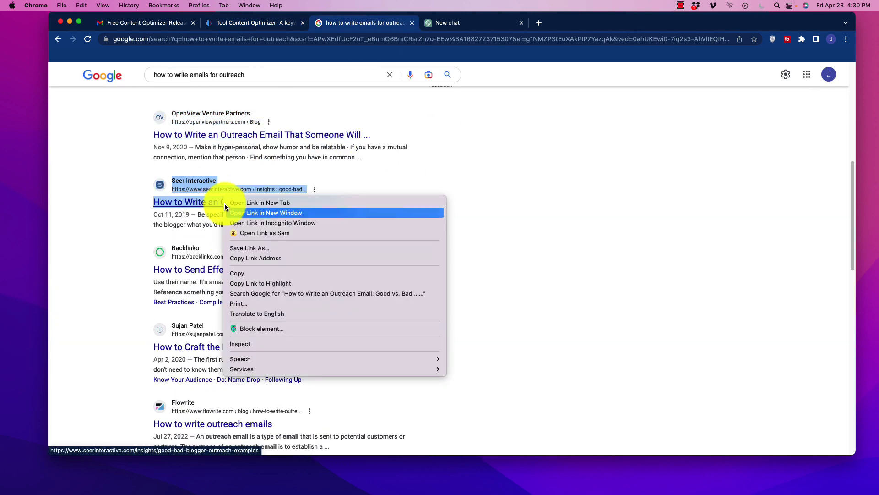
{"action": "left_click", "coordinate": [247, 256]}
{"action": "left_click", "coordinate": [271, 23]}
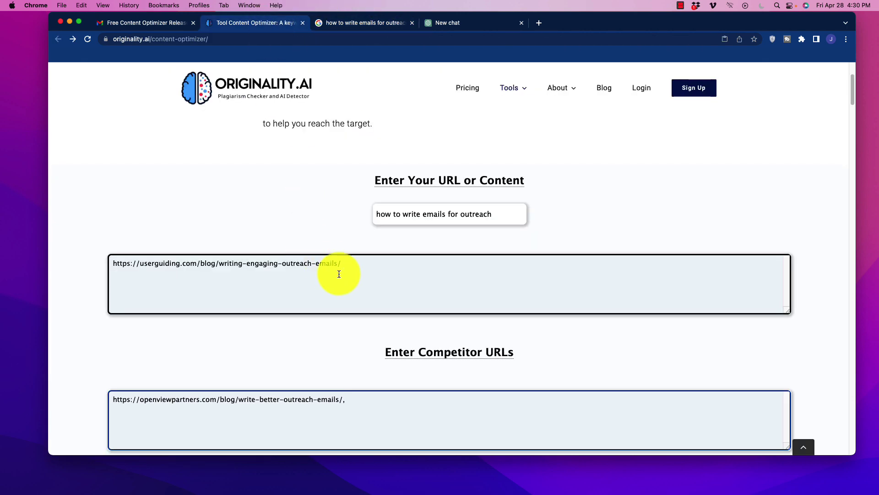
{"action": "left_click", "coordinate": [360, 401]}
{"action": "key", "text": "cmd+v"}
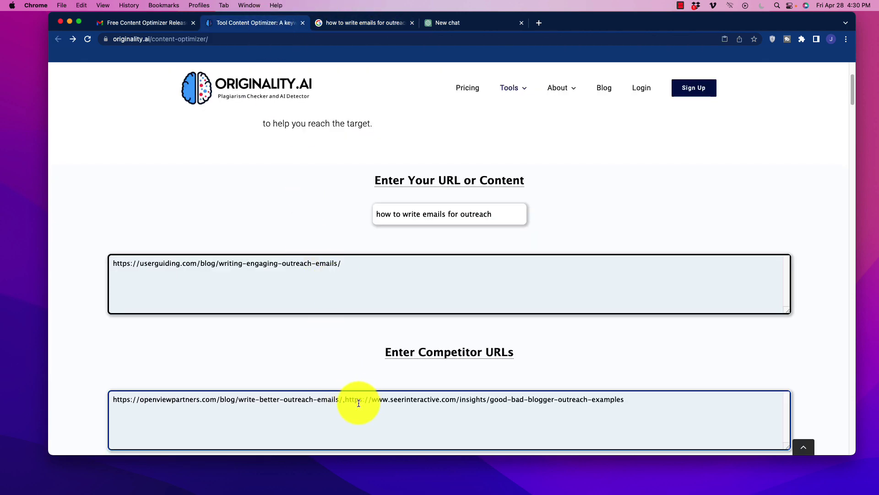
Add the Backlinko article link as the third competitor URL
{"action": "left_click", "coordinate": [353, 22]}
{"action": "scroll", "coordinate": [201, 227], "scroll_direction": "down", "scroll_amount": 1}
{"action": "scroll", "coordinate": [201, 227], "scroll_direction": "down", "scroll_amount": 2}
{"action": "right_click", "coordinate": [226, 201]}
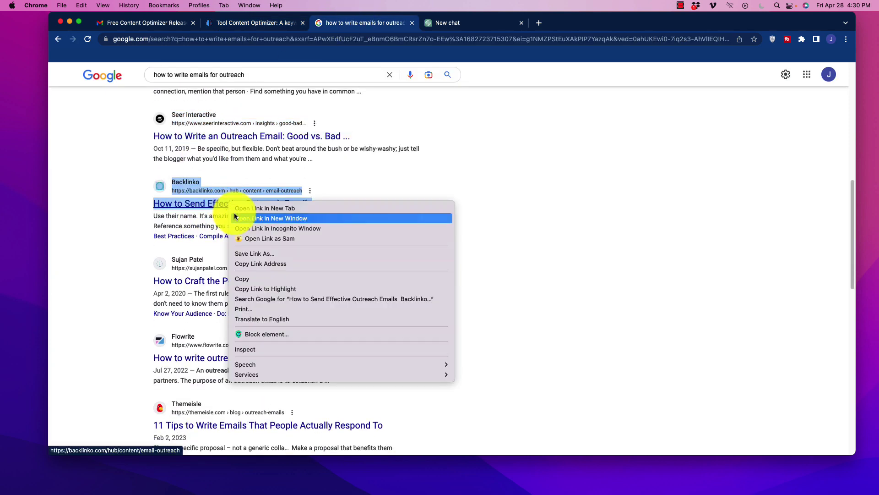
{"action": "left_click", "coordinate": [248, 264]}
{"action": "left_click", "coordinate": [276, 24]}
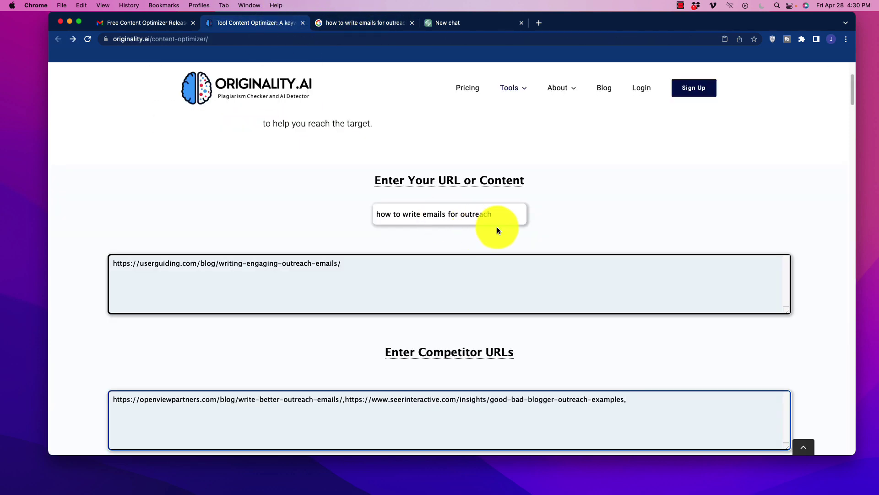
{"action": "key", "text": "super+v"}
{"action": "scroll", "coordinate": [522, 276], "scroll_direction": "down", "scroll_amount": 4}
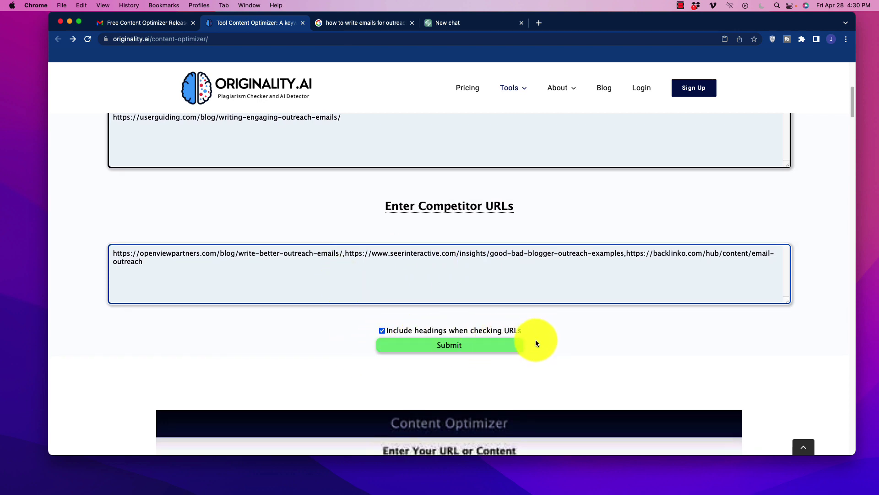
{"action": "scroll", "coordinate": [323, 329], "scroll_direction": "down", "scroll_amount": 1}
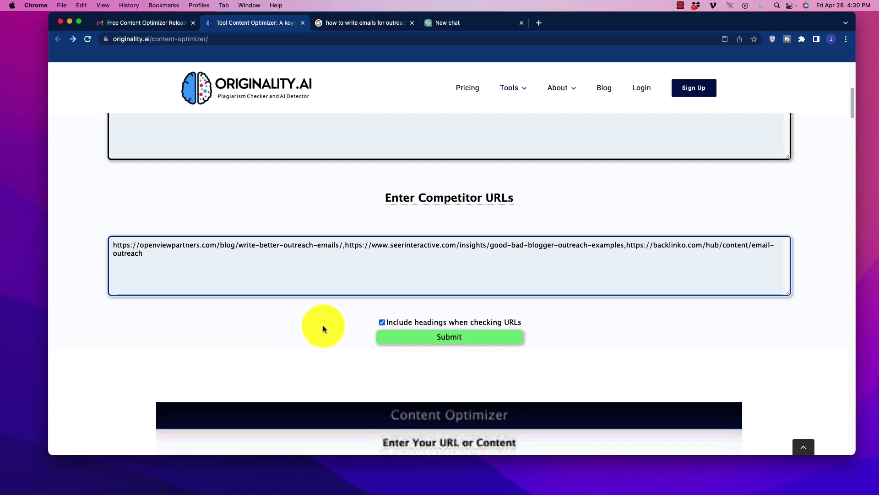
Submit the analysis against the three competitors and scroll through the results
{"action": "left_click", "coordinate": [439, 331]}
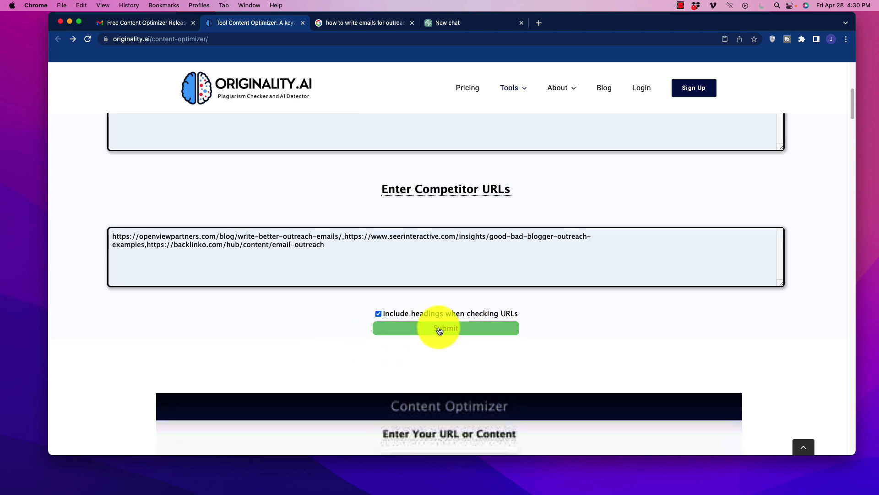
{"action": "scroll", "coordinate": [315, 285], "scroll_direction": "up", "scroll_amount": 5}
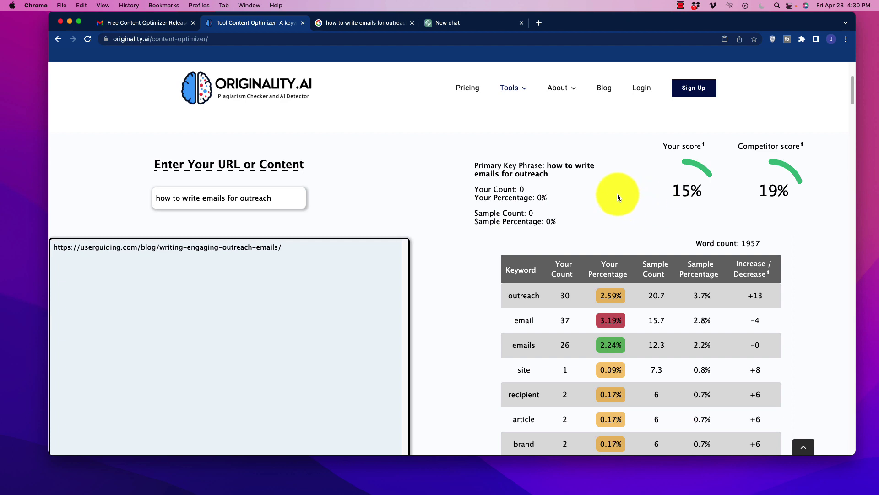
{"action": "scroll", "coordinate": [458, 190], "scroll_direction": "down", "scroll_amount": 3}
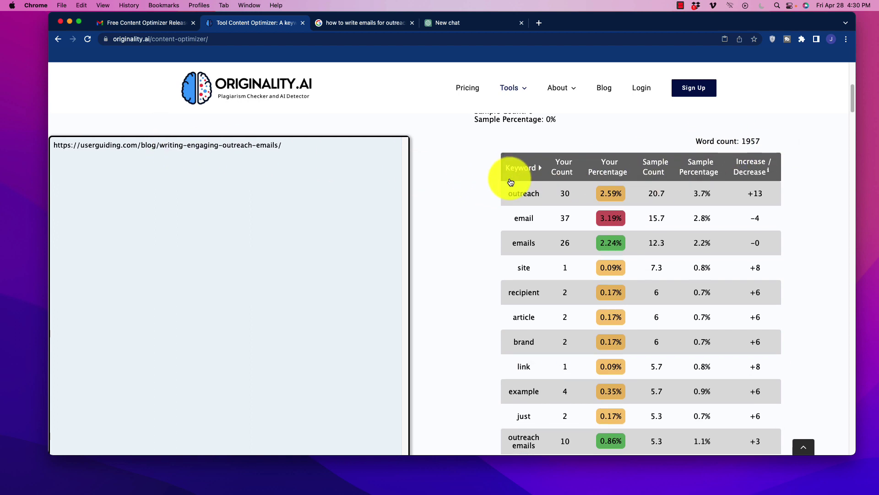
{"action": "scroll", "coordinate": [573, 173], "scroll_direction": "down", "scroll_amount": 1}
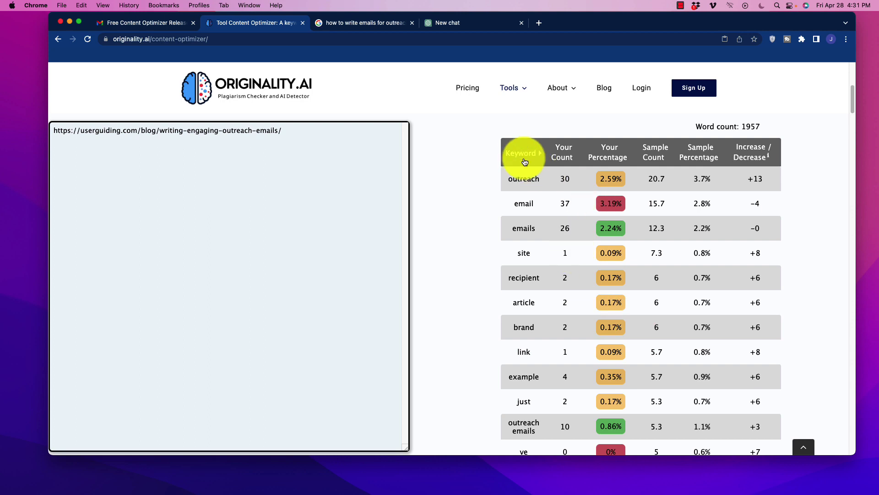
{"action": "scroll", "coordinate": [526, 313], "scroll_direction": "down", "scroll_amount": 15}
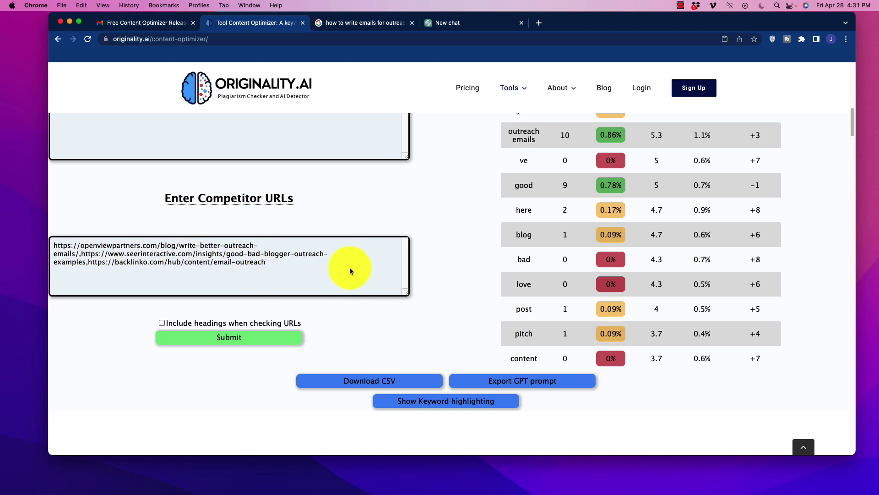
{"action": "scroll", "coordinate": [619, 259], "scroll_direction": "up", "scroll_amount": 5}
{"action": "scroll", "coordinate": [619, 259], "scroll_direction": "up", "scroll_amount": 7}
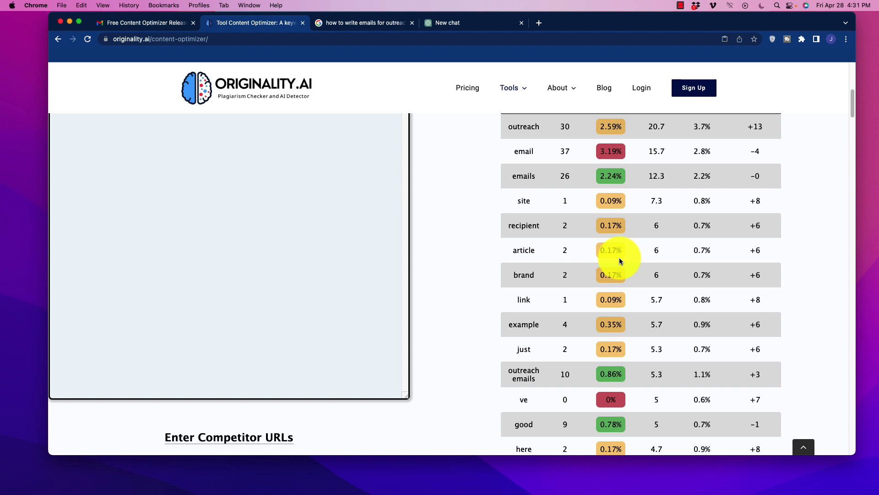
Highlight the analysed article's URL and review the keyword table, 'outreach emails' at 0.86% vs 1.1%
{"action": "left_click_drag", "start_coordinate": [66, 207], "coordinate": [284, 208]}
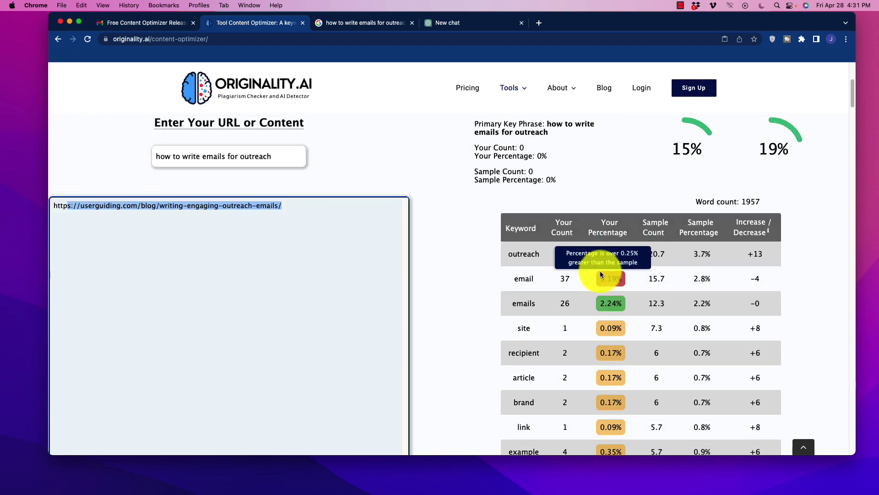
{"action": "scroll", "coordinate": [637, 337], "scroll_direction": "down", "scroll_amount": 3}
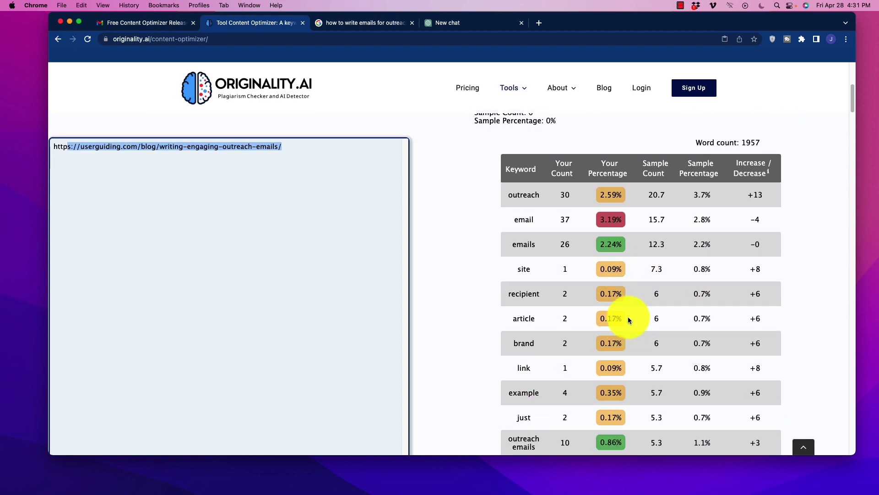
{"action": "scroll", "coordinate": [558, 328], "scroll_direction": "down", "scroll_amount": 6}
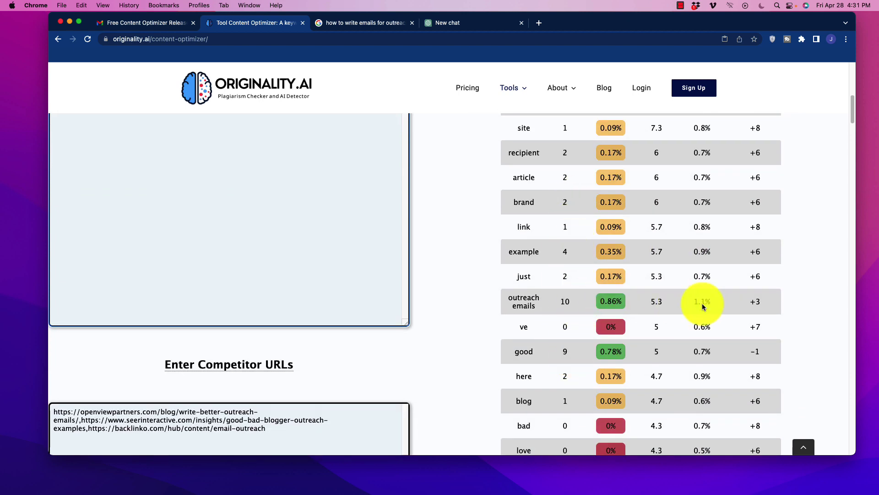
{"action": "scroll", "coordinate": [613, 259], "scroll_direction": "down", "scroll_amount": 3}
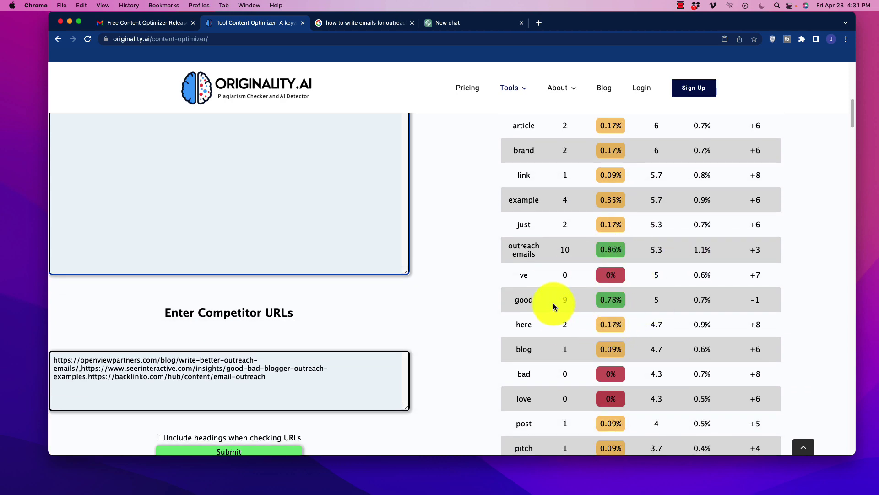
{"action": "scroll", "coordinate": [559, 308], "scroll_direction": "up", "scroll_amount": 6}
{"action": "scroll", "coordinate": [570, 310], "scroll_direction": "down", "scroll_amount": 20}
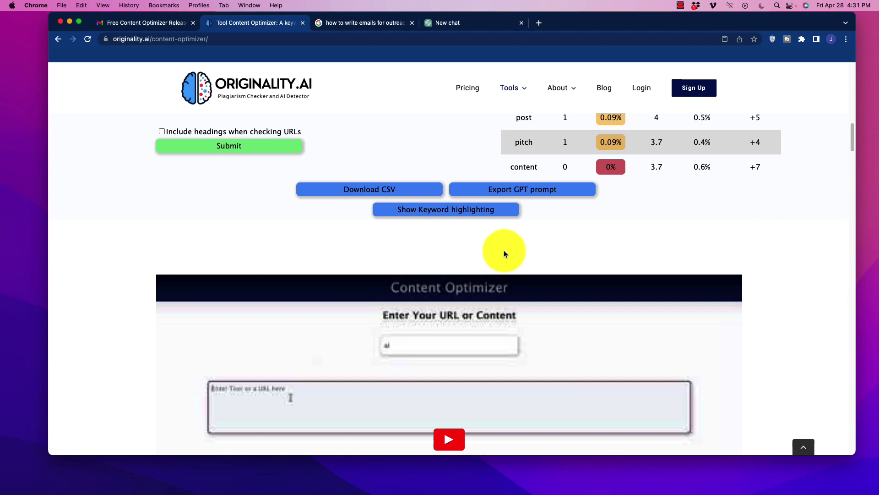
{"action": "scroll", "coordinate": [696, 211], "scroll_direction": "up", "scroll_amount": 8}
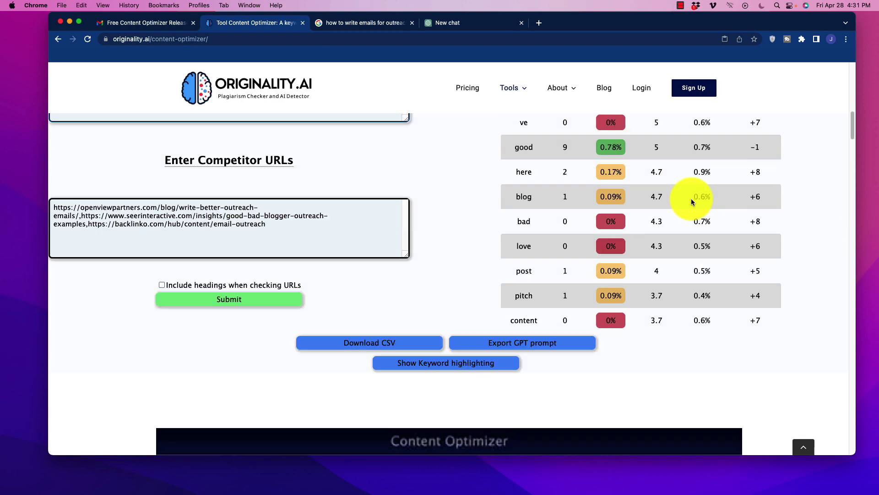
{"action": "scroll", "coordinate": [691, 198], "scroll_direction": "up", "scroll_amount": 1}
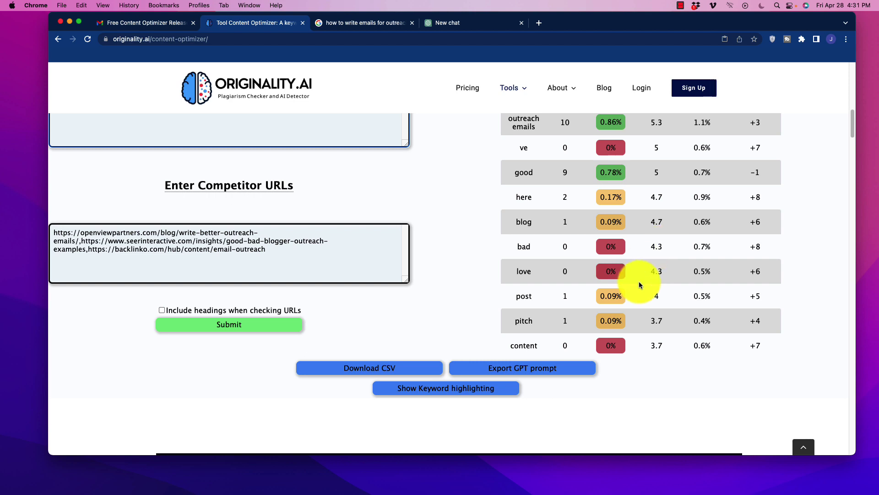
{"action": "scroll", "coordinate": [416, 264], "scroll_direction": "down", "scroll_amount": 3}
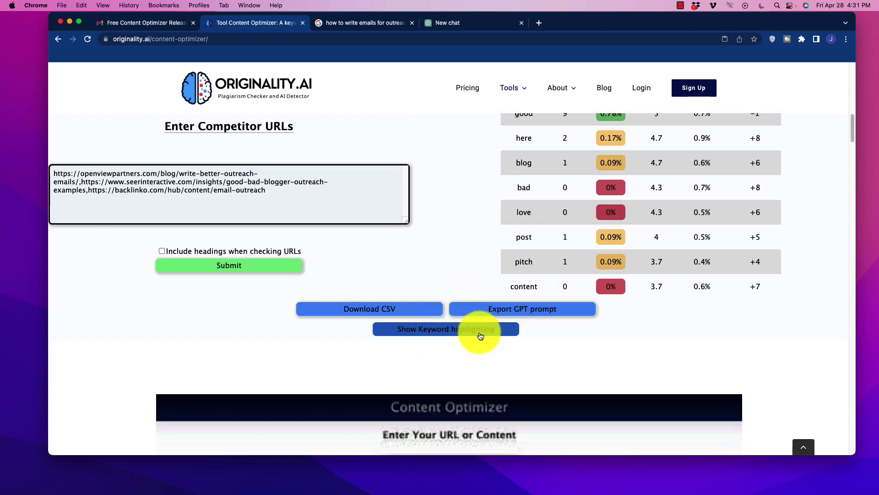
Turn on keyword highlighting and scroll through the highlighted article text
{"action": "left_click", "coordinate": [457, 332]}
{"action": "scroll", "coordinate": [280, 206], "scroll_direction": "down", "scroll_amount": 1}
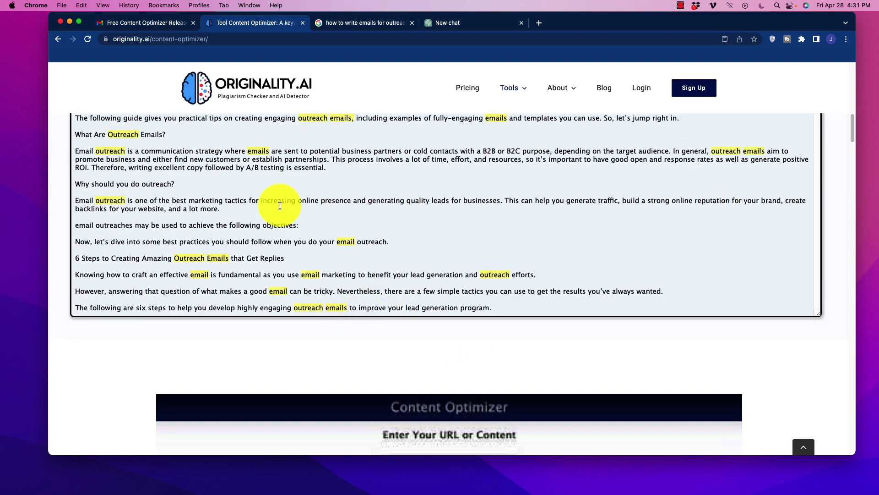
{"action": "scroll", "coordinate": [286, 202], "scroll_direction": "up", "scroll_amount": 10}
{"action": "scroll", "coordinate": [215, 211], "scroll_direction": "down", "scroll_amount": 5}
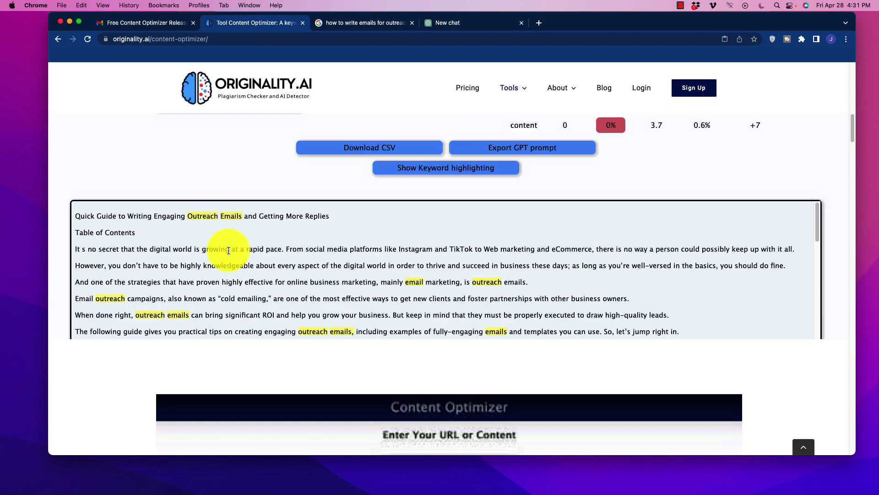
{"action": "scroll", "coordinate": [229, 250], "scroll_direction": "down", "scroll_amount": 3}
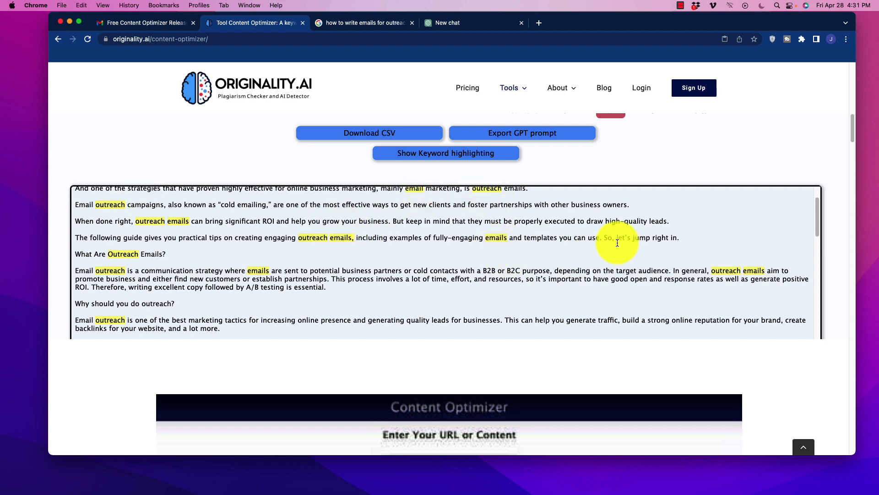
{"action": "scroll", "coordinate": [337, 268], "scroll_direction": "down", "scroll_amount": 5}
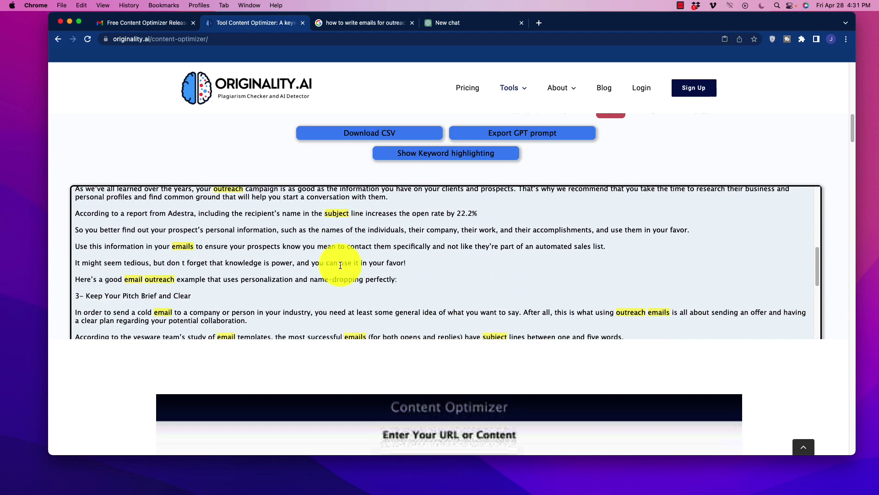
{"action": "scroll", "coordinate": [739, 188], "scroll_direction": "up", "scroll_amount": 4}
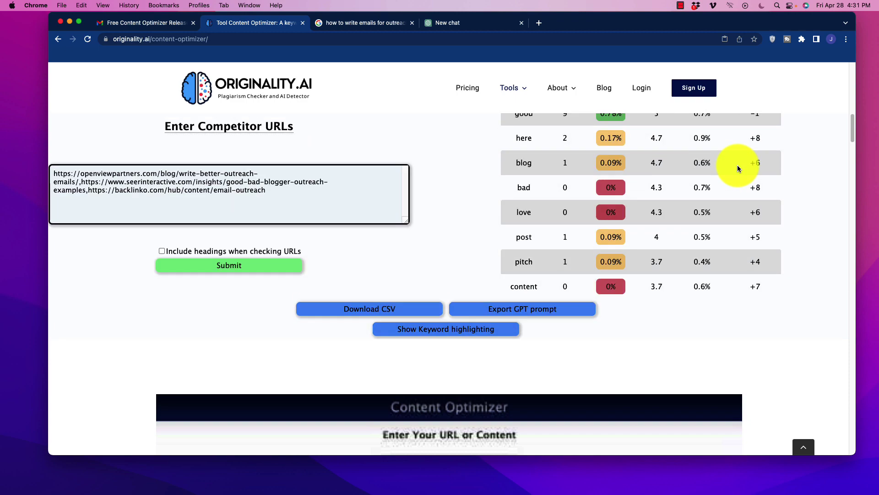
{"action": "scroll", "coordinate": [687, 158], "scroll_direction": "up", "scroll_amount": 2}
Export the GPT prompt for reaching the target keyword score to the clipboard
{"action": "scroll", "coordinate": [357, 266], "scroll_direction": "down", "scroll_amount": 3}
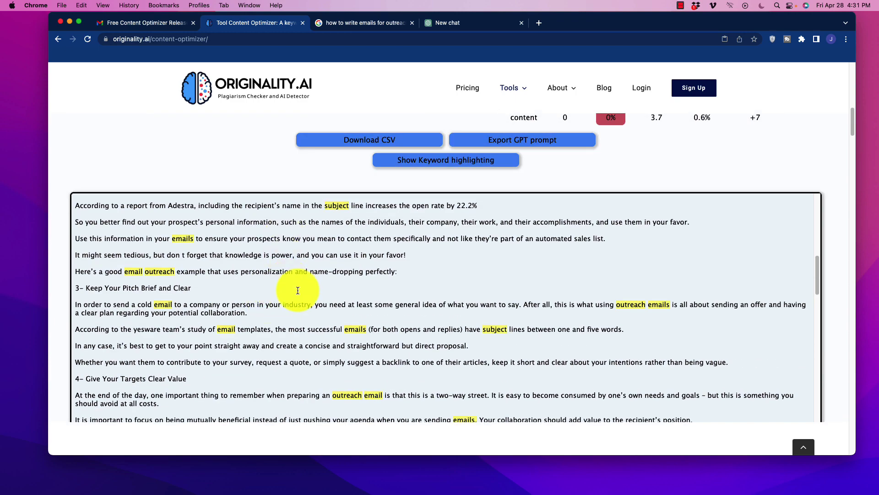
{"action": "scroll", "coordinate": [298, 290], "scroll_direction": "down", "scroll_amount": 20}
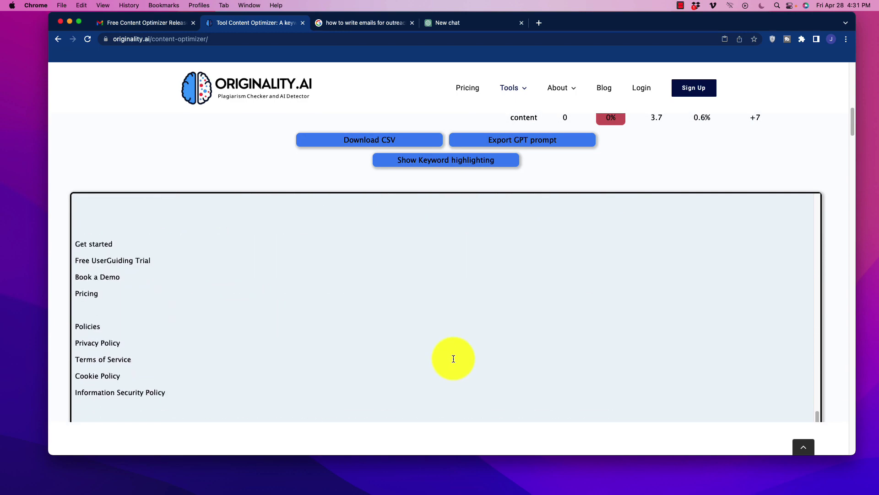
{"action": "scroll", "coordinate": [454, 358], "scroll_direction": "up", "scroll_amount": 20}
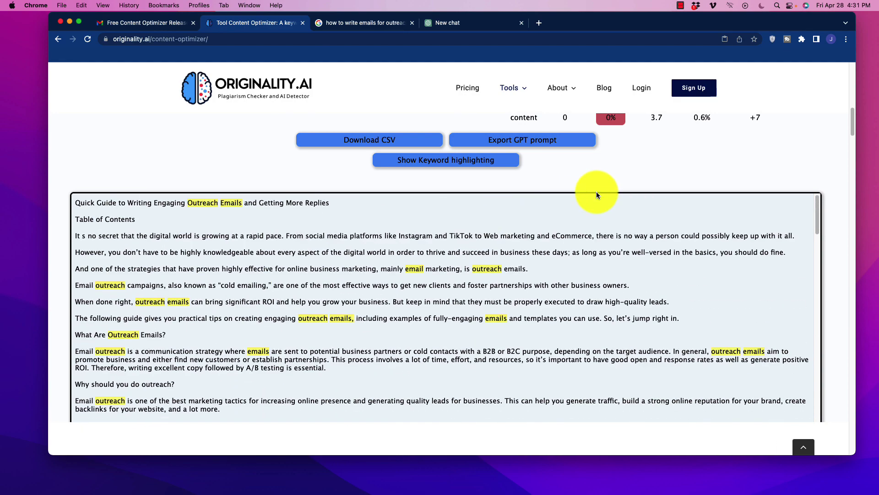
{"action": "scroll", "coordinate": [596, 192], "scroll_direction": "up", "scroll_amount": 15}
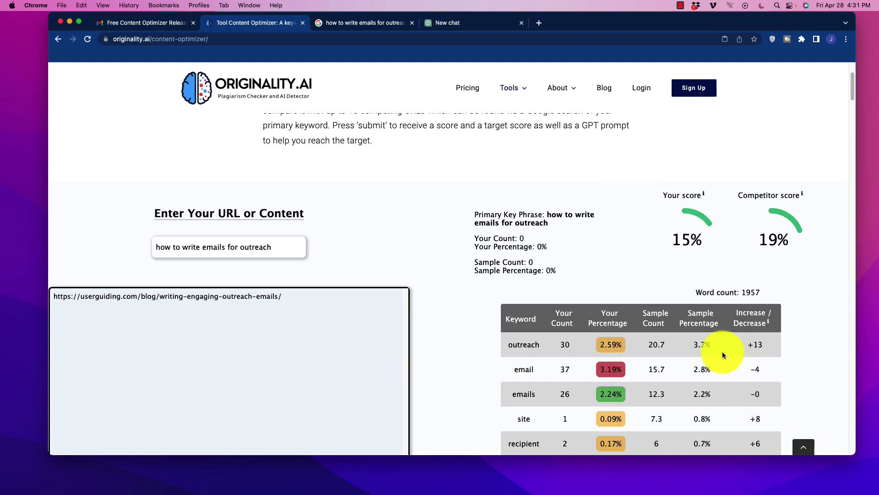
{"action": "scroll", "coordinate": [476, 303], "scroll_direction": "down", "scroll_amount": 10}
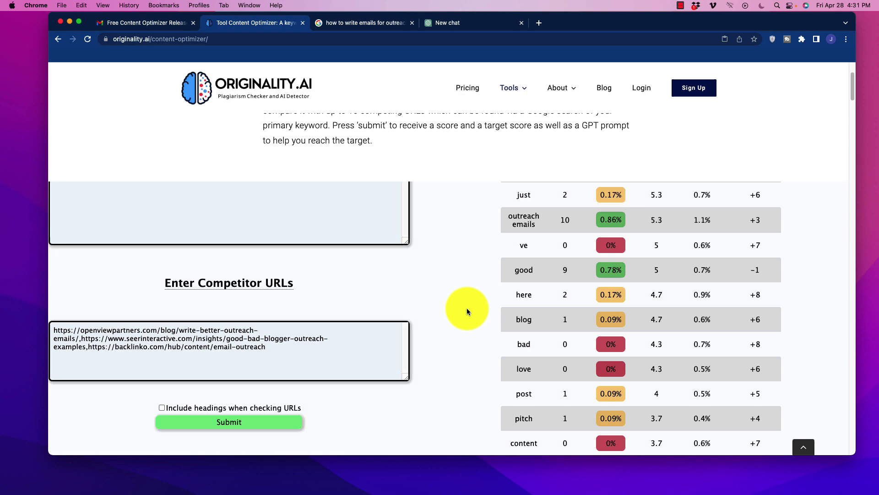
{"action": "scroll", "coordinate": [466, 308], "scroll_direction": "down", "scroll_amount": 7}
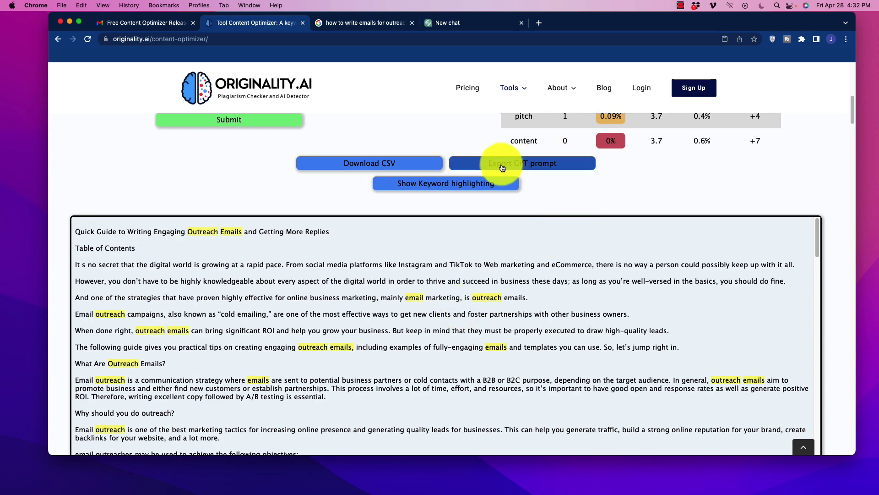
{"action": "left_click", "coordinate": [544, 167]}
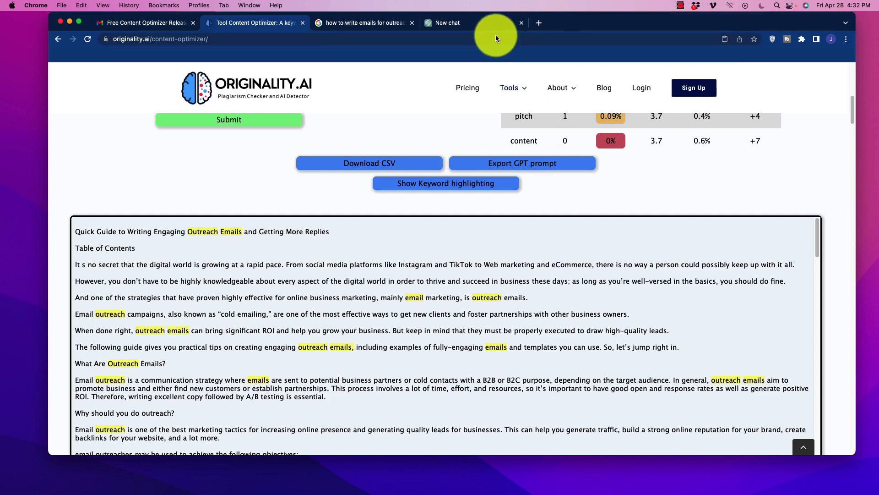
Paste the exported keyword prompt into the new ChatGPT chat and review it
{"action": "left_click", "coordinate": [474, 26]}
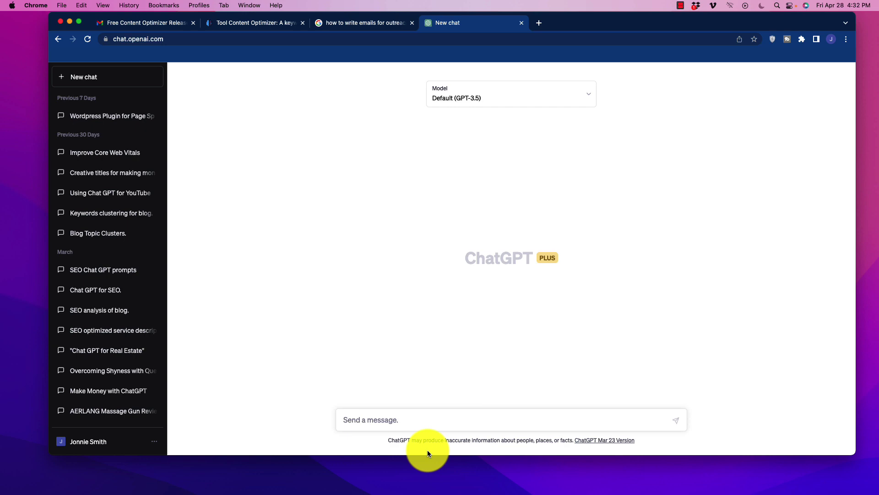
{"action": "key", "text": "super+v"}
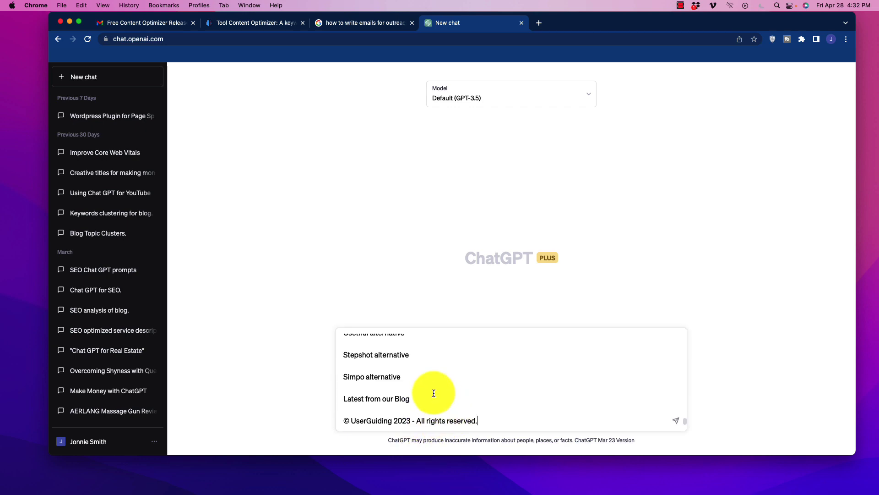
{"action": "scroll", "coordinate": [434, 396], "scroll_direction": "up", "scroll_amount": 5}
{"action": "scroll", "coordinate": [476, 383], "scroll_direction": "up", "scroll_amount": 15}
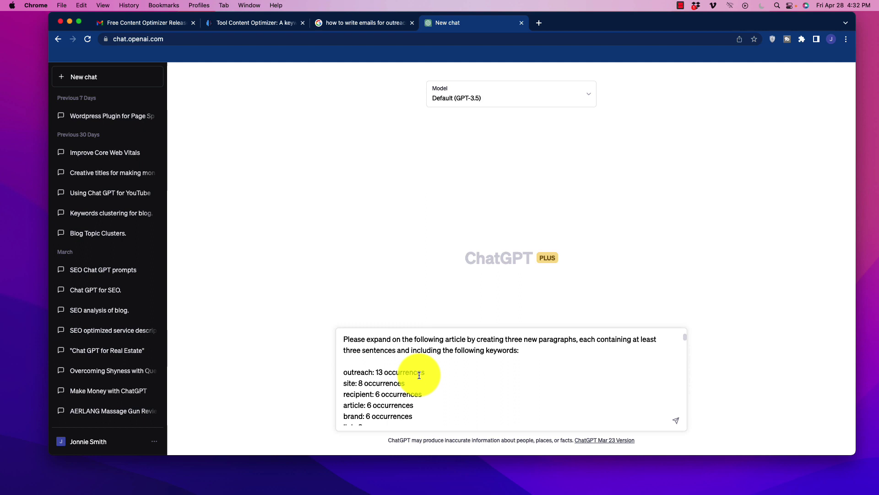
{"action": "scroll", "coordinate": [418, 374], "scroll_direction": "down", "scroll_amount": 3}
{"action": "scroll", "coordinate": [418, 373], "scroll_direction": "down", "scroll_amount": 6}
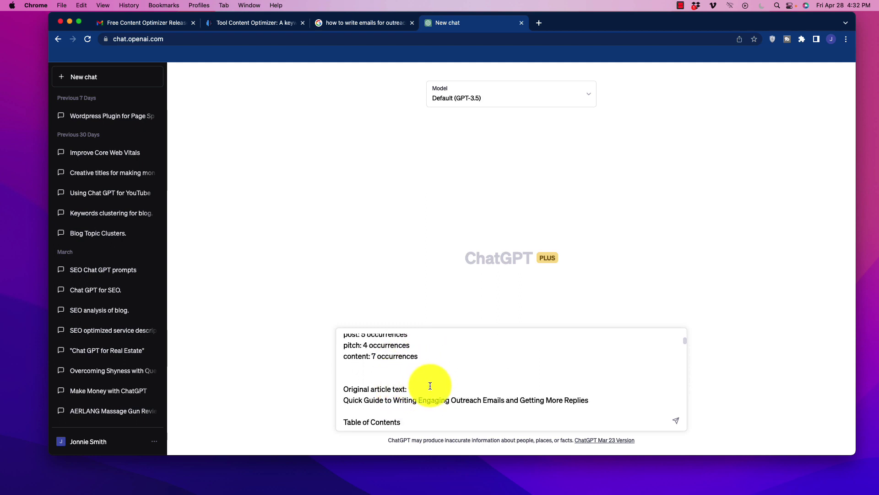
{"action": "scroll", "coordinate": [430, 384], "scroll_direction": "up", "scroll_amount": 1}
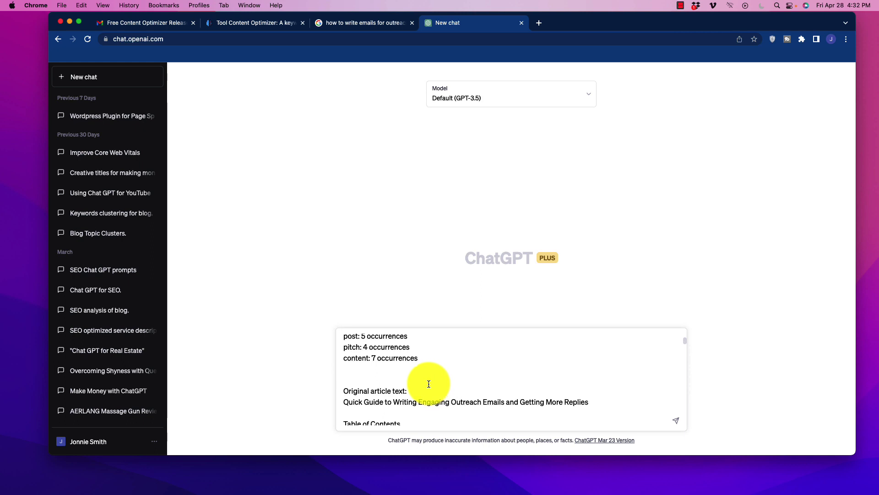
{"action": "scroll", "coordinate": [428, 384], "scroll_direction": "down", "scroll_amount": 1}
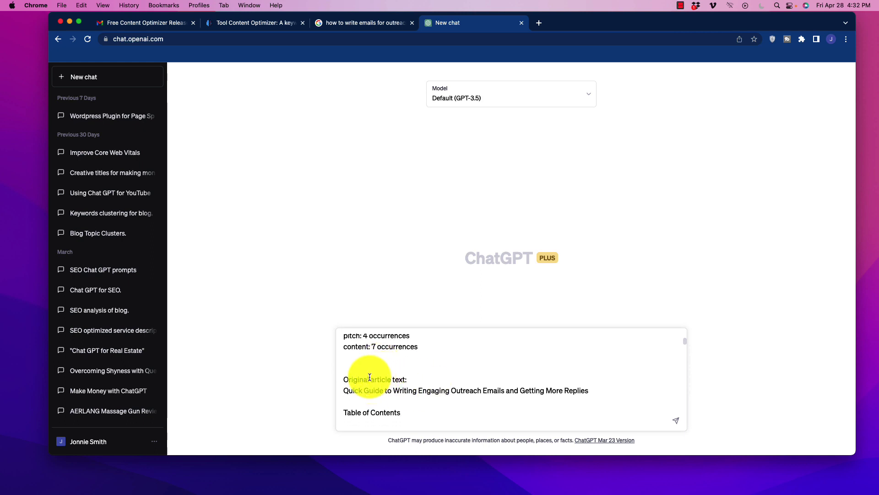
{"action": "scroll", "coordinate": [403, 380], "scroll_direction": "down", "scroll_amount": 5}
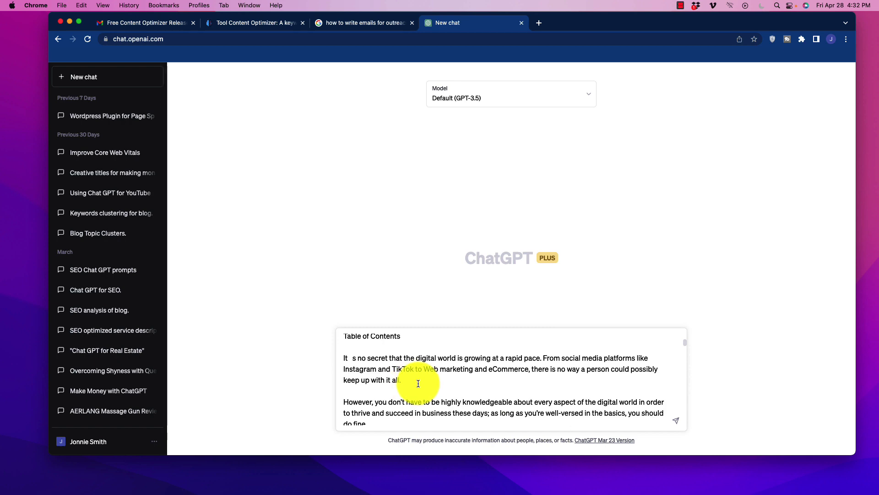
{"action": "scroll", "coordinate": [414, 381], "scroll_direction": "down", "scroll_amount": 10}
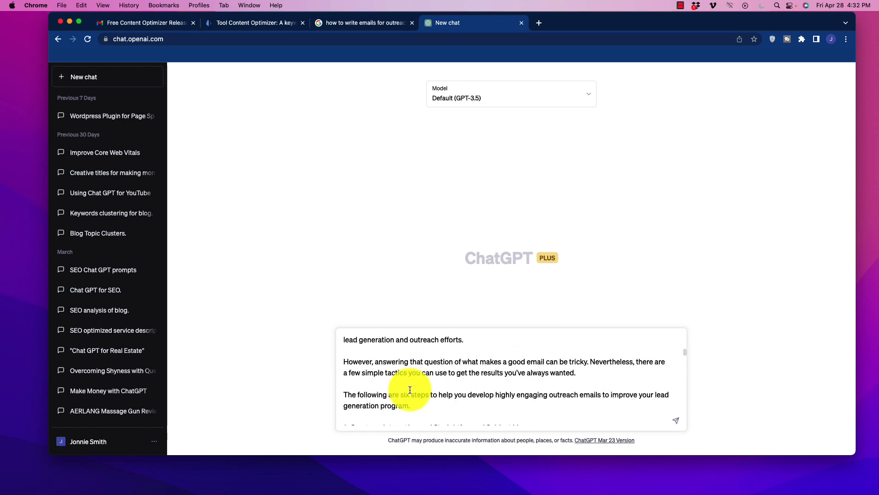
{"action": "scroll", "coordinate": [411, 389], "scroll_direction": "up", "scroll_amount": 20}
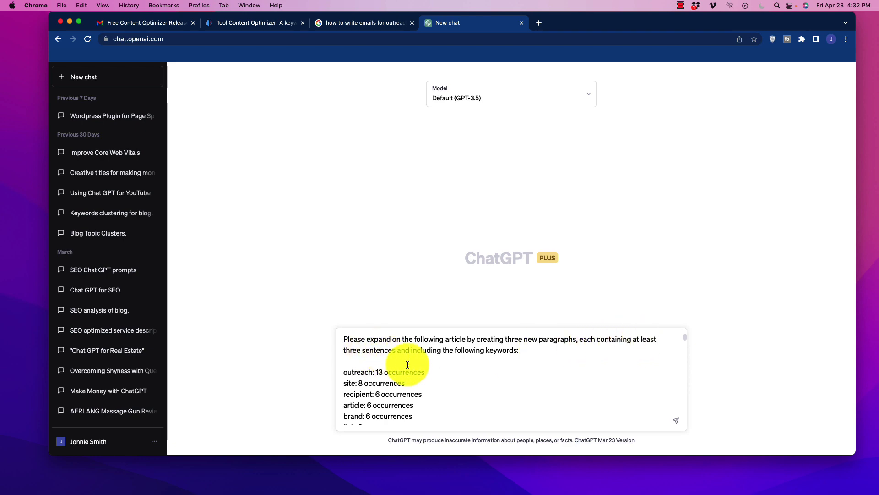
Delete the trailing footer text, from 'Share this article' to the copyright line, from the prompt
{"action": "scroll", "coordinate": [459, 388], "scroll_direction": "down", "scroll_amount": 20}
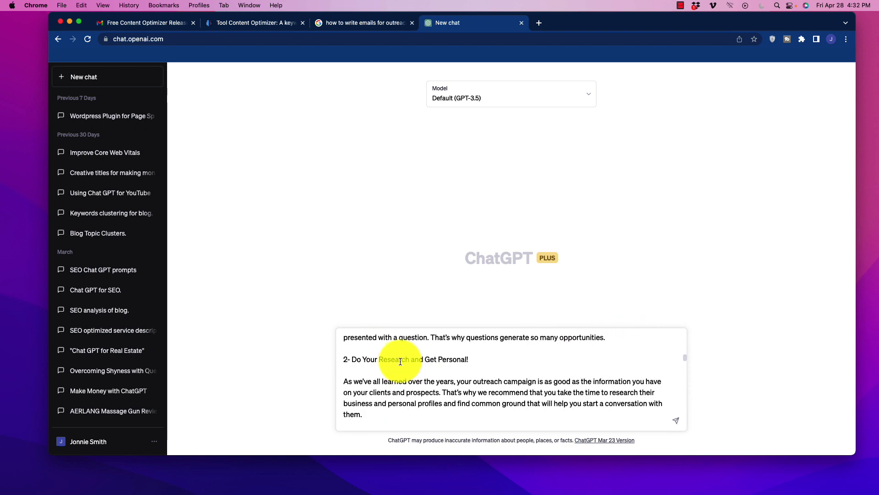
{"action": "scroll", "coordinate": [398, 358], "scroll_direction": "down", "scroll_amount": 20}
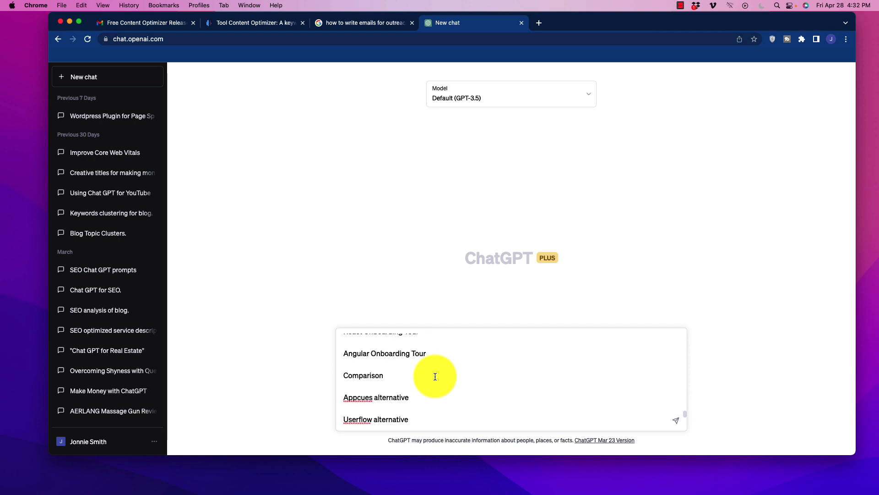
{"action": "scroll", "coordinate": [435, 376], "scroll_direction": "up", "scroll_amount": 10}
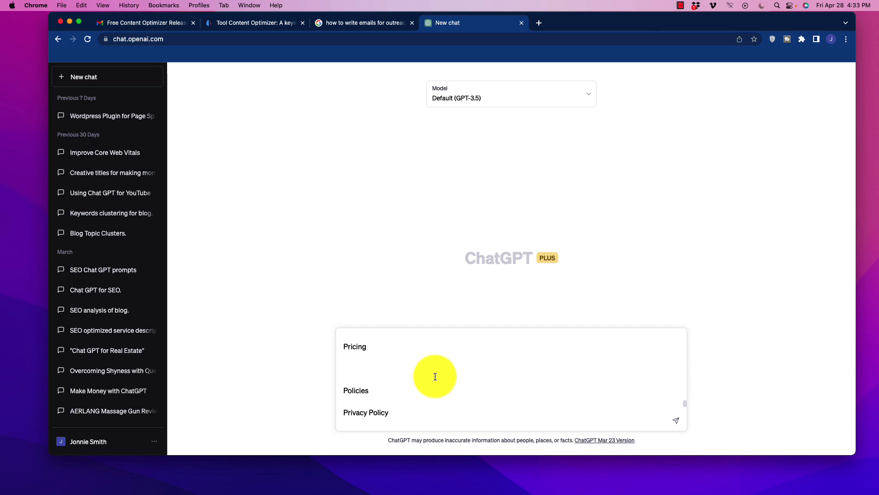
{"action": "scroll", "coordinate": [435, 376], "scroll_direction": "down", "scroll_amount": 5}
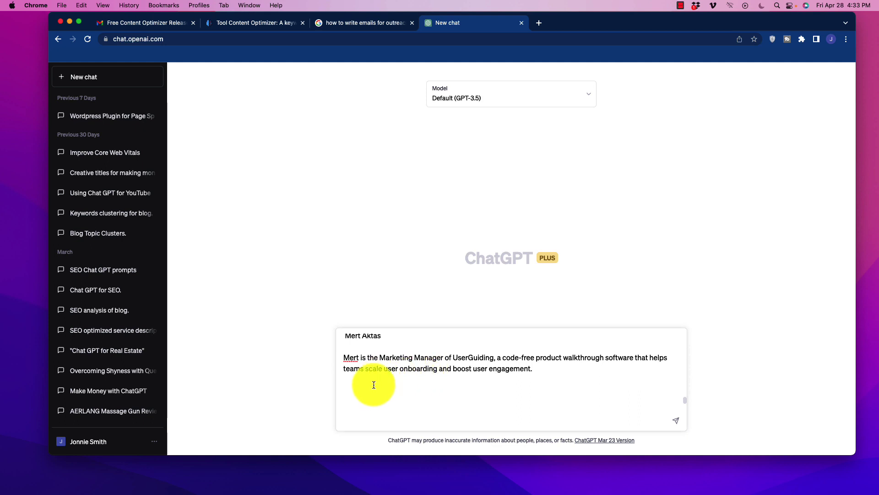
{"action": "scroll", "coordinate": [420, 387], "scroll_direction": "up", "scroll_amount": 3}
{"action": "scroll", "coordinate": [414, 385], "scroll_direction": "up", "scroll_amount": 1}
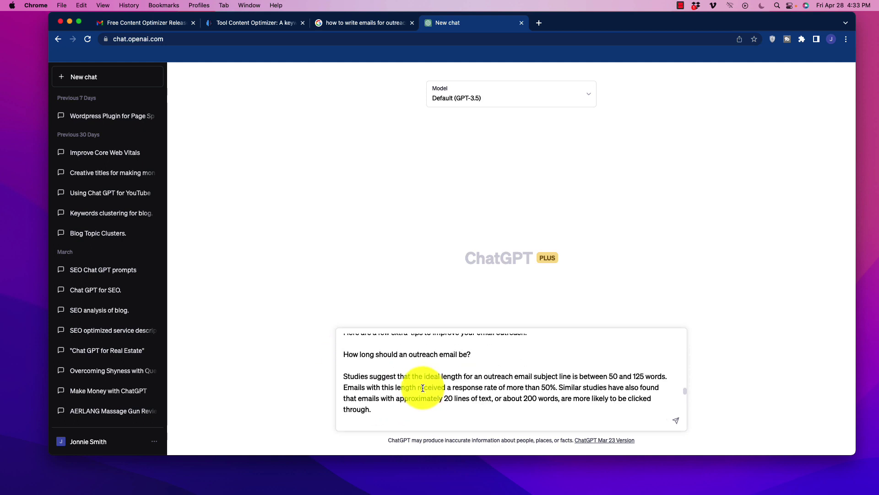
{"action": "scroll", "coordinate": [408, 392], "scroll_direction": "down", "scroll_amount": 4}
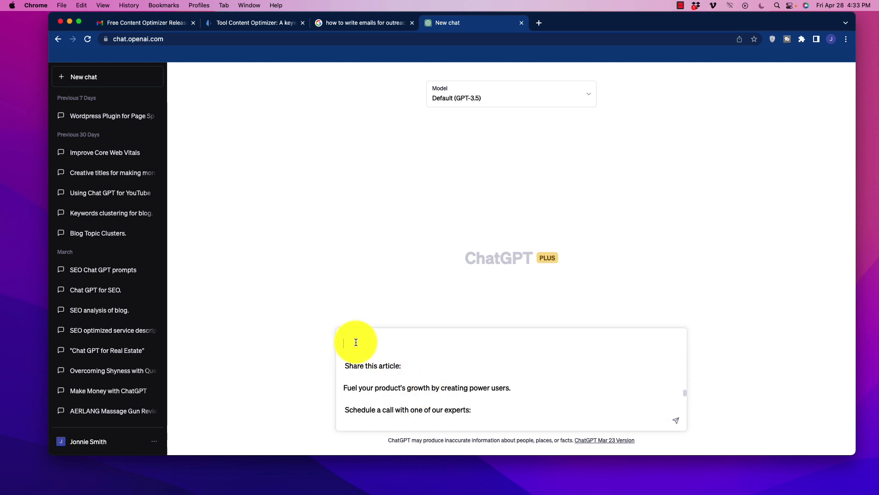
{"action": "left_click_drag", "start_coordinate": [355, 341], "coordinate": [477, 450]}
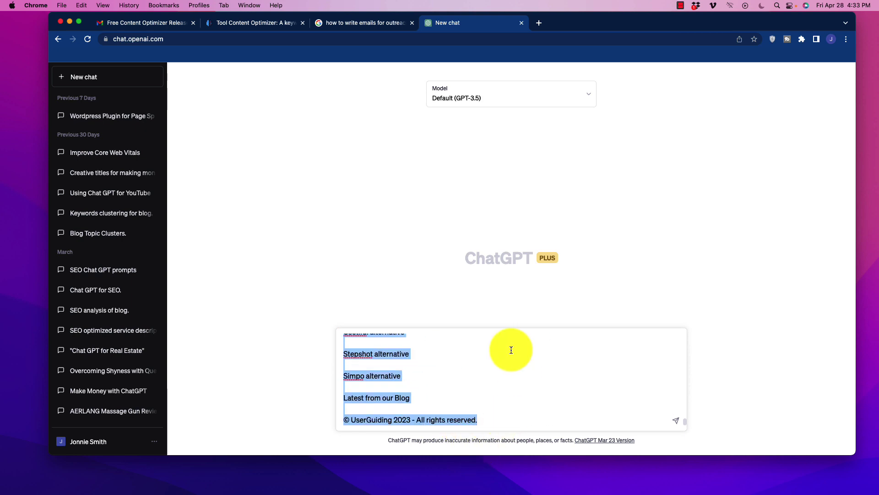
{"action": "key", "text": "BackSpace"}
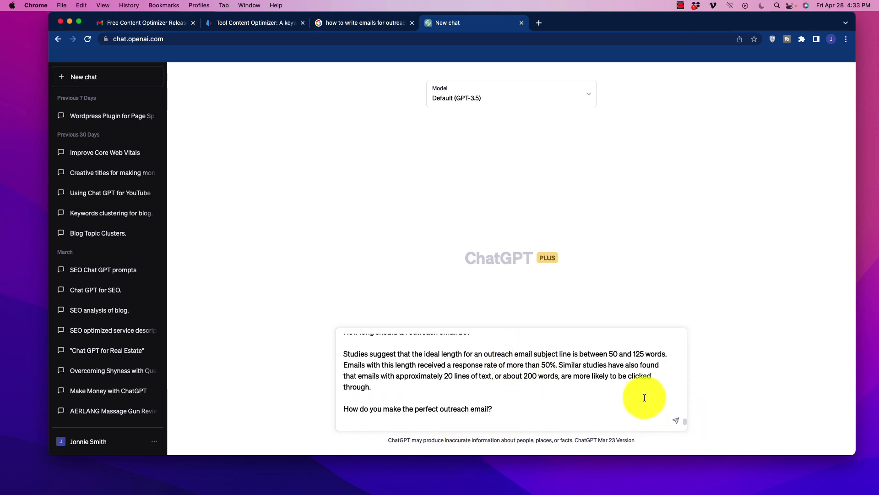
Send the prompt and select ChatGPT's three-paragraph reply on personalization, brevity and calls to action
{"action": "left_click", "coordinate": [675, 420]}
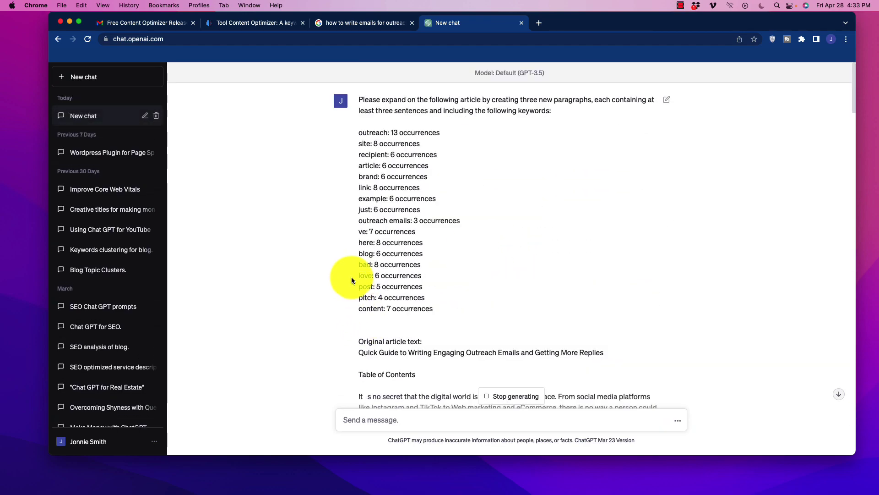
{"action": "scroll", "coordinate": [352, 275], "scroll_direction": "down", "scroll_amount": 15}
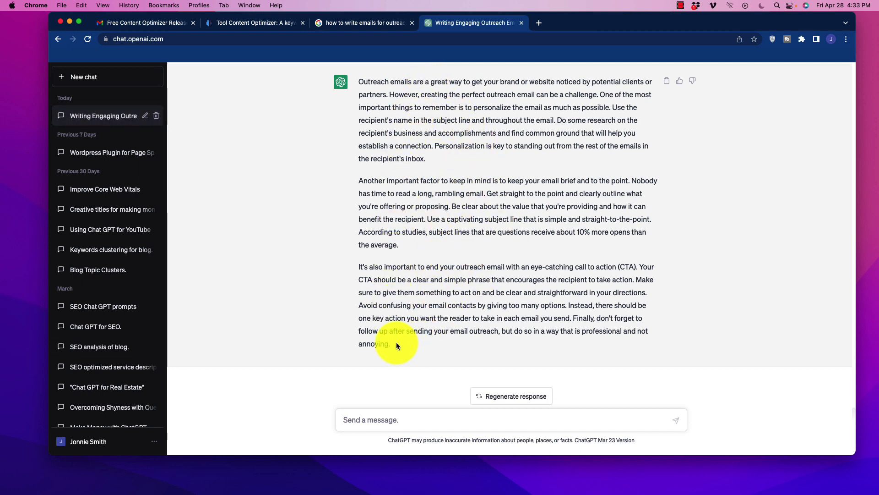
{"action": "left_click_drag", "start_coordinate": [398, 343], "coordinate": [343, 79]}
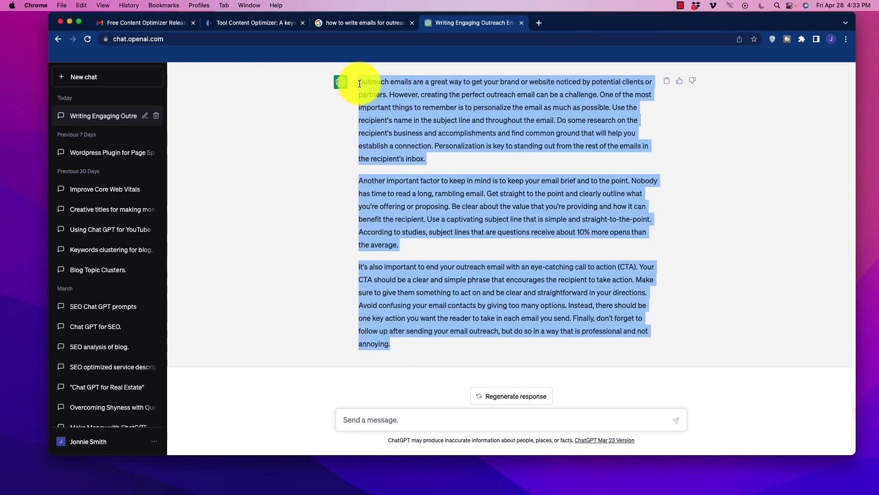
Paste ChatGPT's three new paragraphs into the article box right after the author bio
{"action": "left_click", "coordinate": [279, 24]}
{"action": "scroll", "coordinate": [373, 339], "scroll_direction": "down", "scroll_amount": 20}
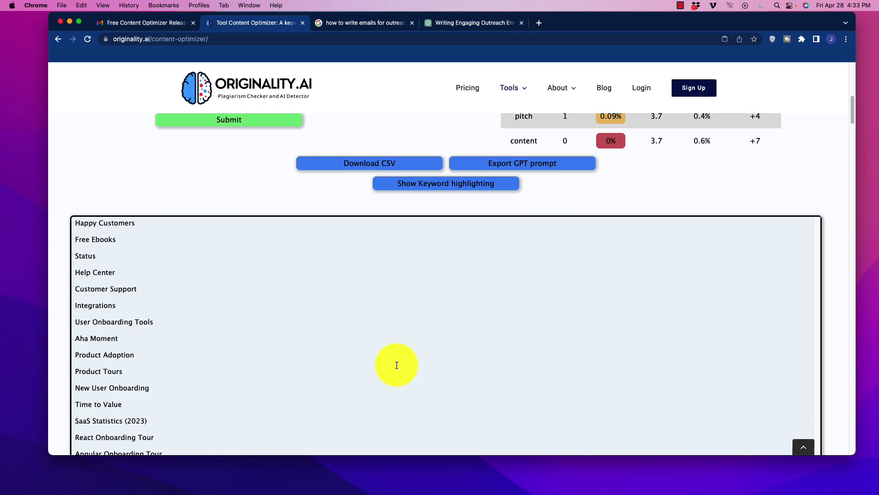
{"action": "scroll", "coordinate": [388, 363], "scroll_direction": "up", "scroll_amount": 4}
{"action": "left_click", "coordinate": [170, 321]}
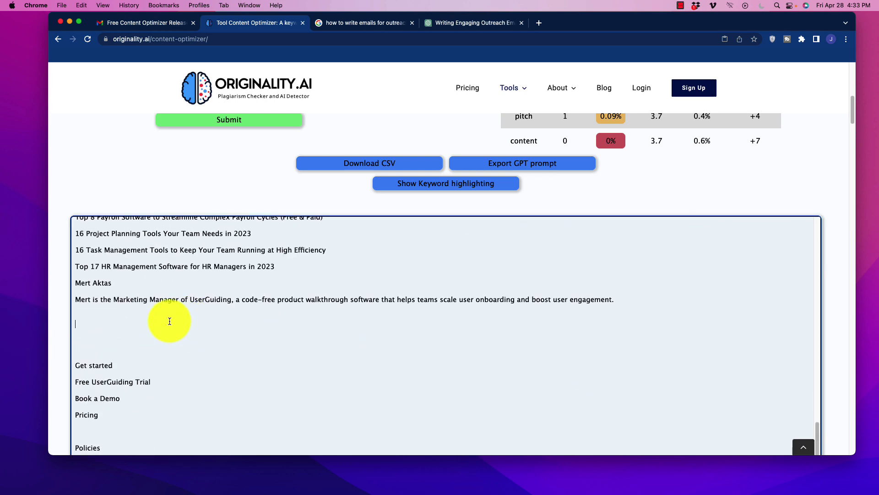
{"action": "key", "text": "super+v"}
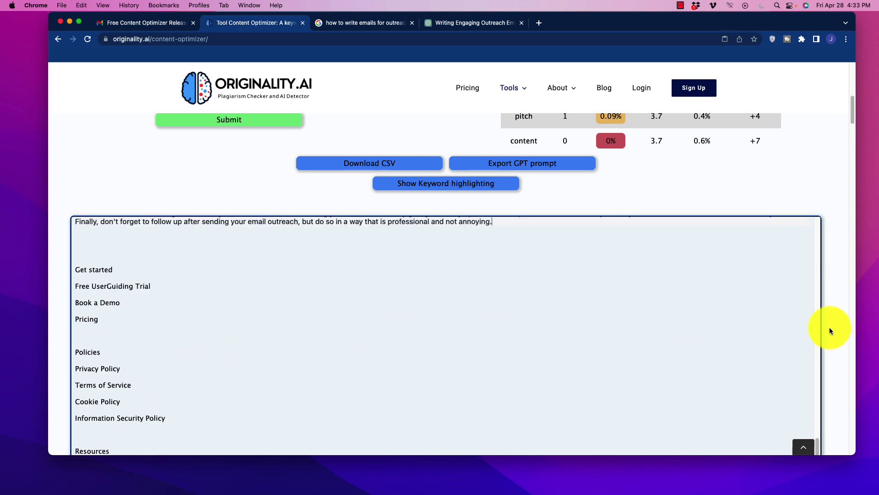
{"action": "scroll", "coordinate": [830, 329], "scroll_direction": "down", "scroll_amount": 15}
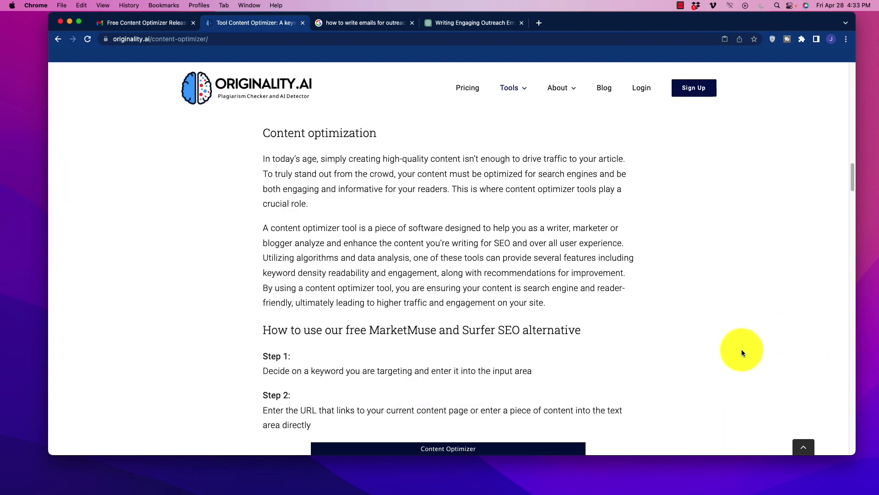
{"action": "scroll", "coordinate": [738, 351], "scroll_direction": "down", "scroll_amount": 10}
{"action": "scroll", "coordinate": [691, 362], "scroll_direction": "up", "scroll_amount": 20}
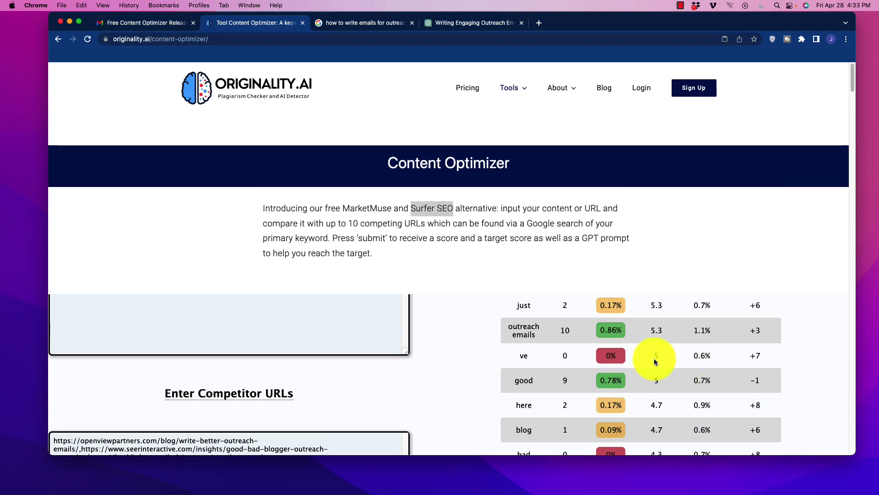
{"action": "scroll", "coordinate": [654, 362], "scroll_direction": "down", "scroll_amount": 5}
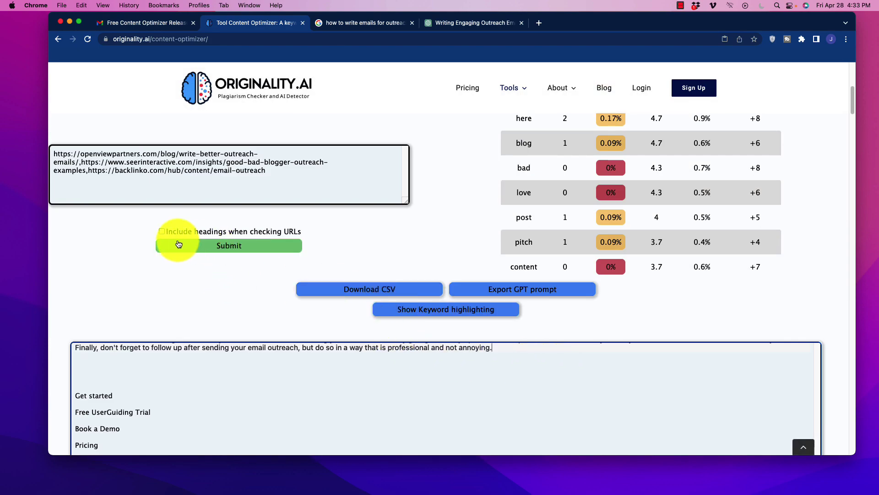
Tick 'Include headings when checking URLs', resubmit, and review the new 15% vs 19% scores
{"action": "left_click", "coordinate": [162, 232]}
{"action": "left_click", "coordinate": [207, 248]}
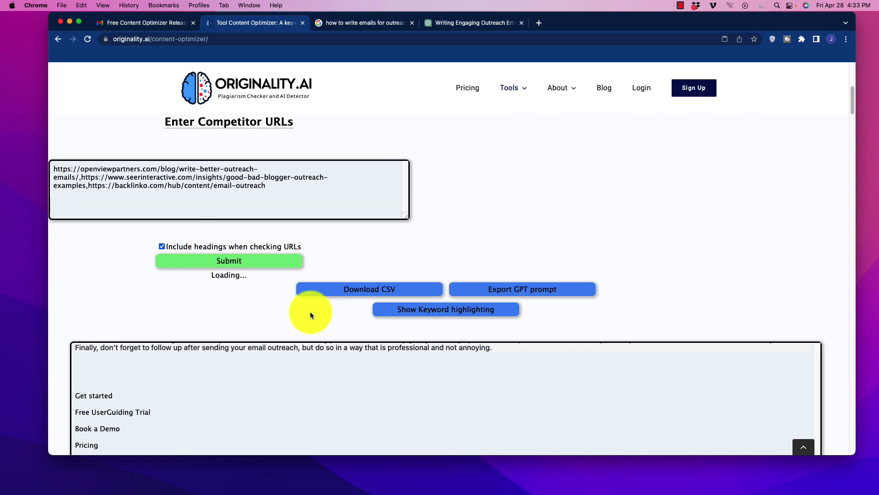
{"action": "scroll", "coordinate": [238, 321], "scroll_direction": "up", "scroll_amount": 10}
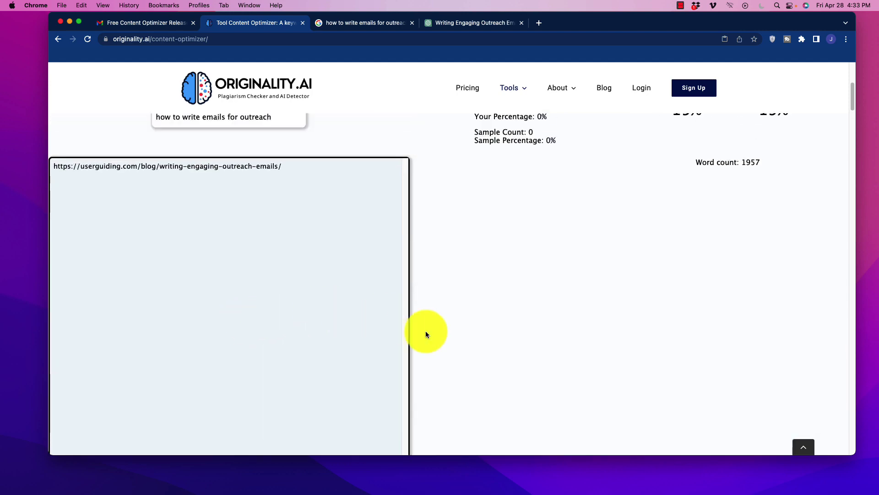
{"action": "scroll", "coordinate": [426, 335], "scroll_direction": "up", "scroll_amount": 5}
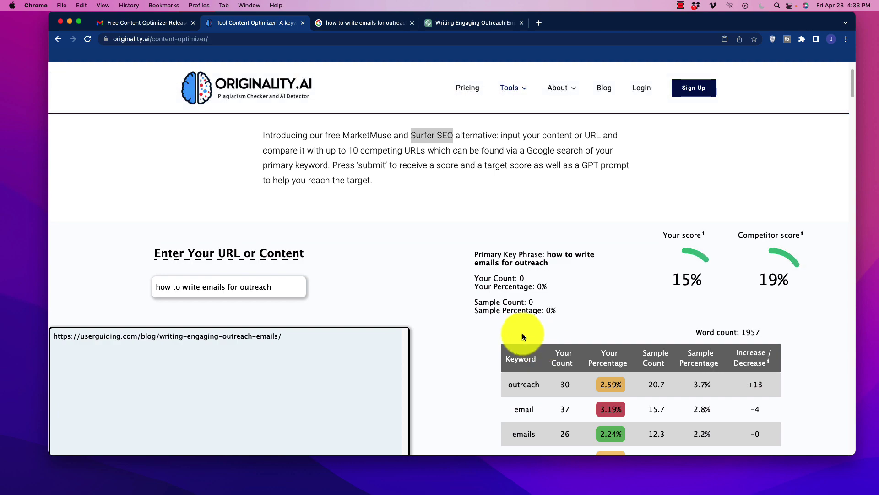
{"action": "scroll", "coordinate": [522, 333], "scroll_direction": "down", "scroll_amount": 10}
{"action": "scroll", "coordinate": [461, 316], "scroll_direction": "down", "scroll_amount": 20}
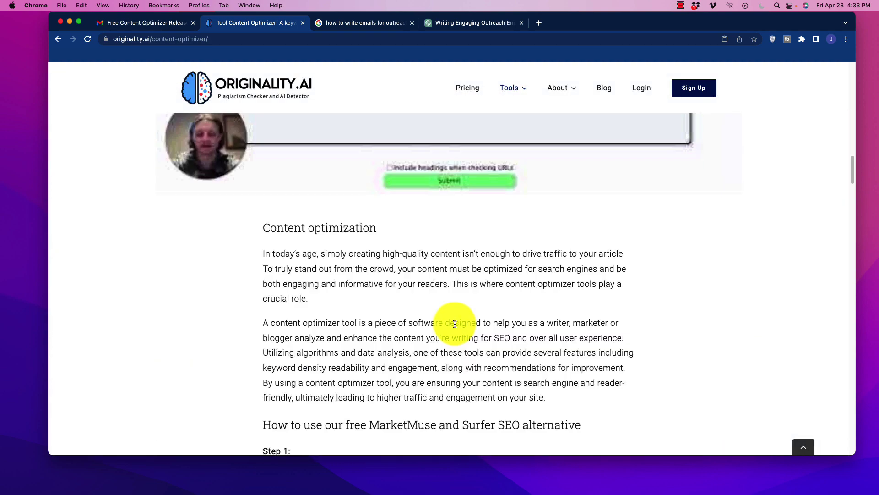
{"action": "scroll", "coordinate": [451, 327], "scroll_direction": "down", "scroll_amount": 20}
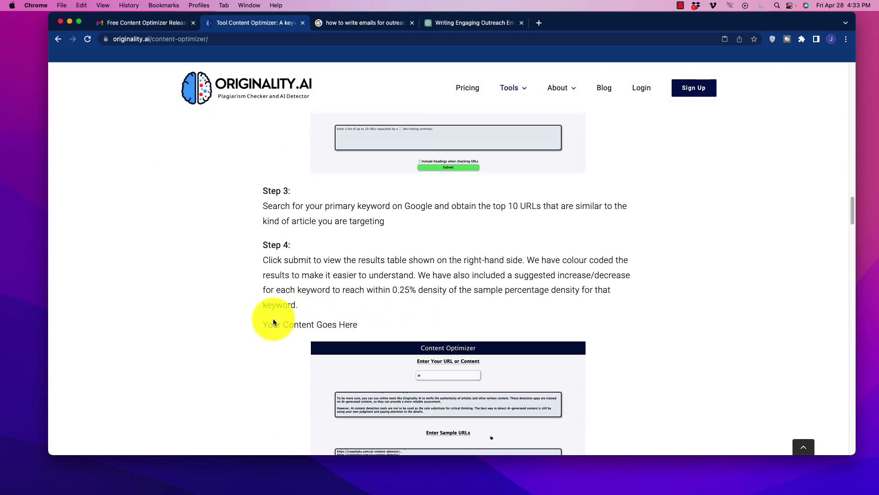
{"action": "scroll", "coordinate": [233, 316], "scroll_direction": "down", "scroll_amount": 20}
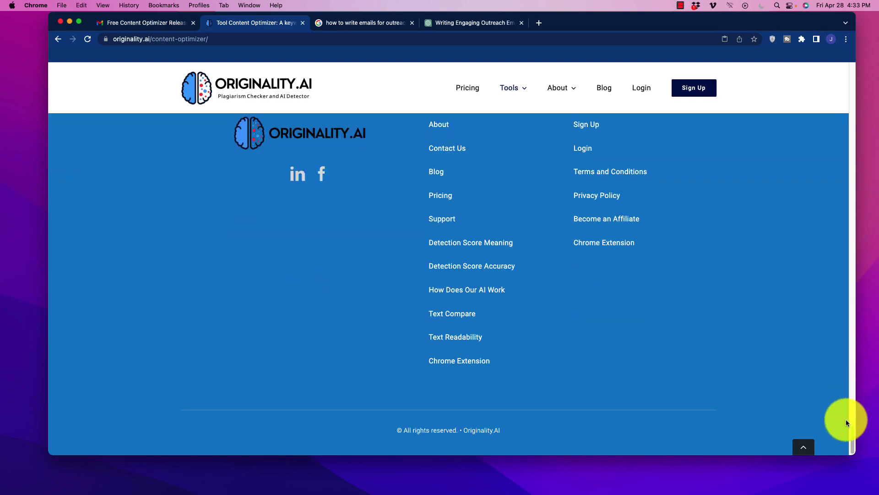
{"action": "left_click_drag", "start_coordinate": [852, 431], "coordinate": [851, 69]}
{"action": "scroll", "coordinate": [474, 351], "scroll_direction": "down", "scroll_amount": 5}
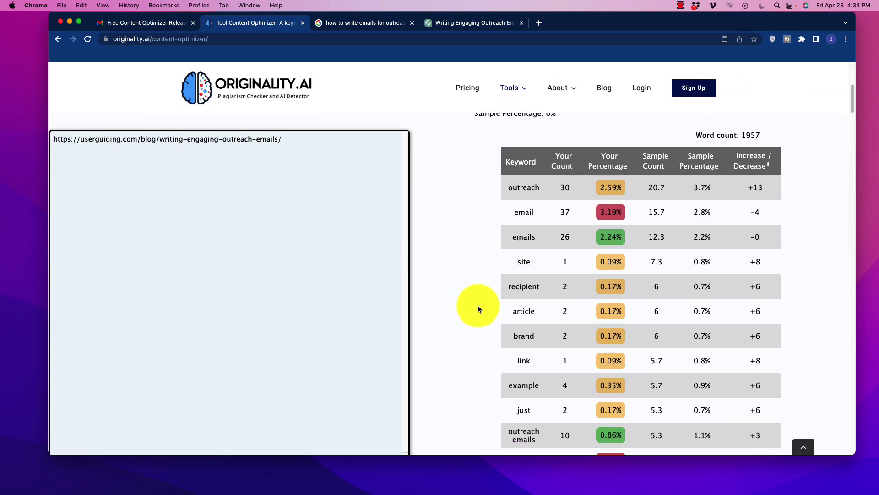
{"action": "scroll", "coordinate": [467, 284], "scroll_direction": "up", "scroll_amount": 5}
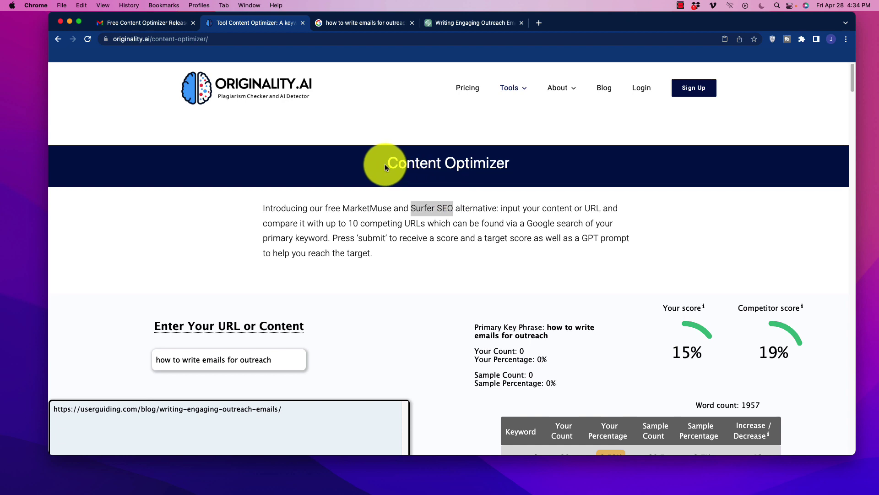
{"action": "left_click_drag", "start_coordinate": [384, 163], "coordinate": [526, 163]}
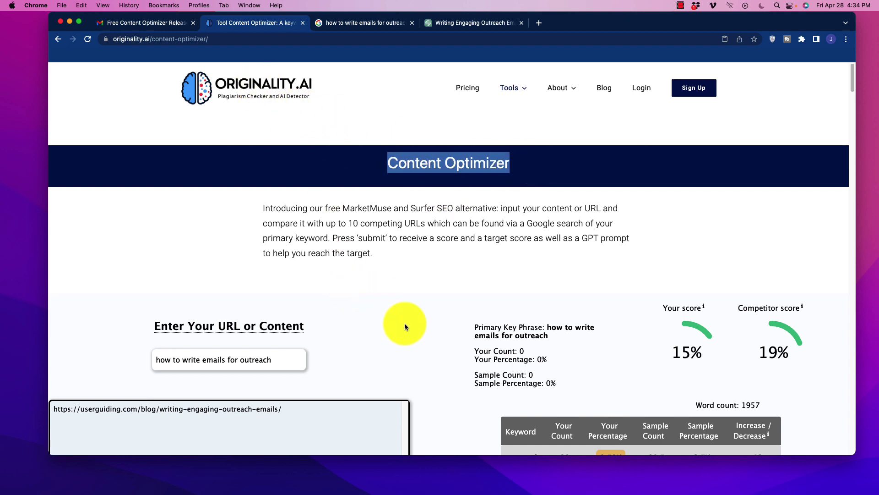
{"action": "scroll", "coordinate": [427, 329], "scroll_direction": "down", "scroll_amount": 1}
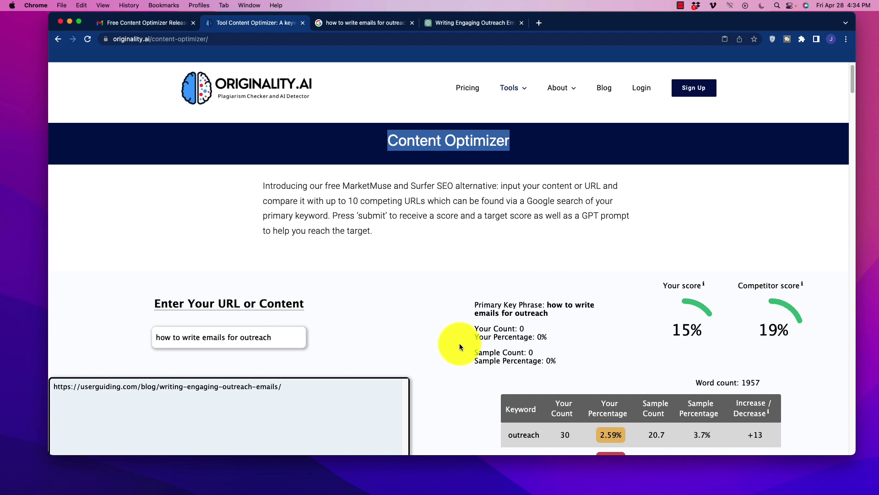
{"action": "scroll", "coordinate": [460, 333], "scroll_direction": "down", "scroll_amount": 3}
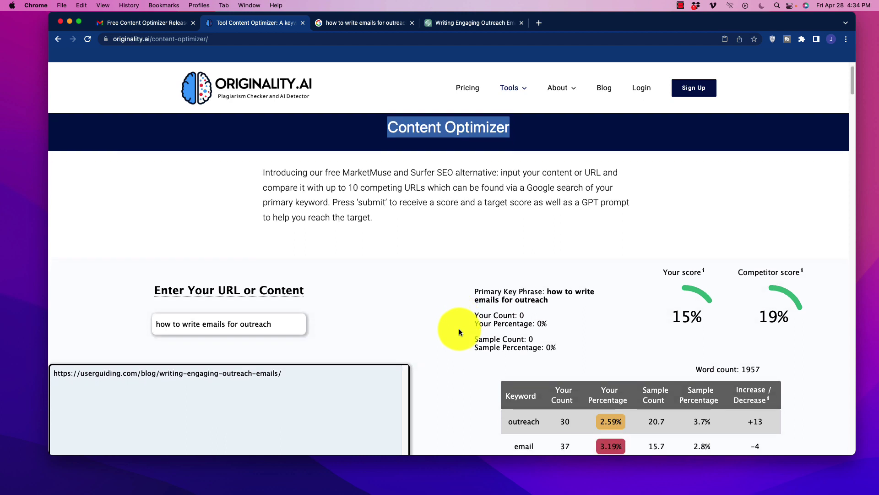